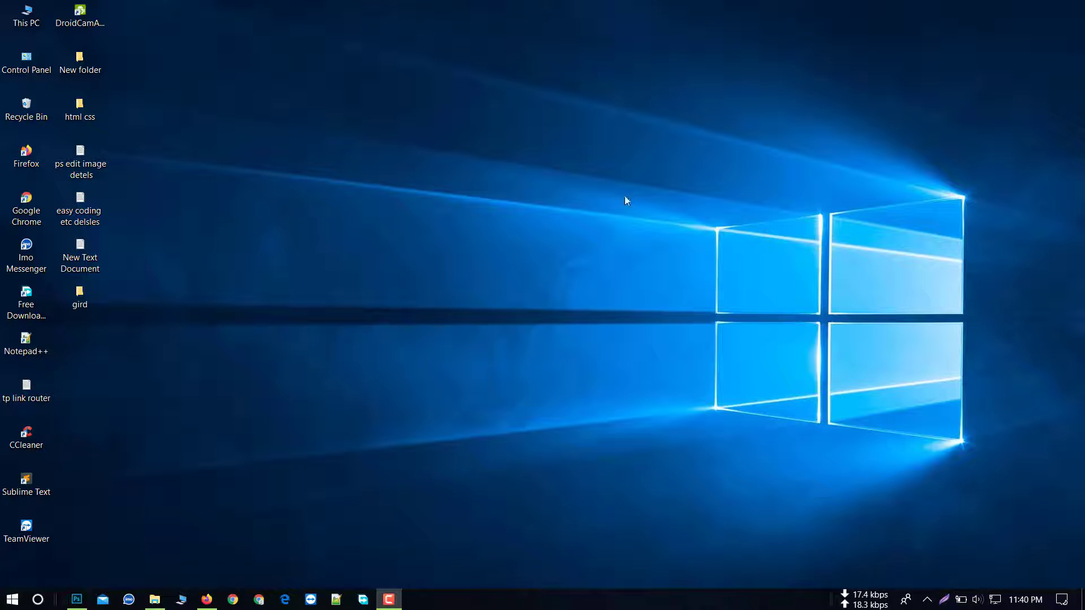
Duplicate the Background layer as 'edit' above it and launch the Camera Raw Filter on it.
left_click(77, 599)
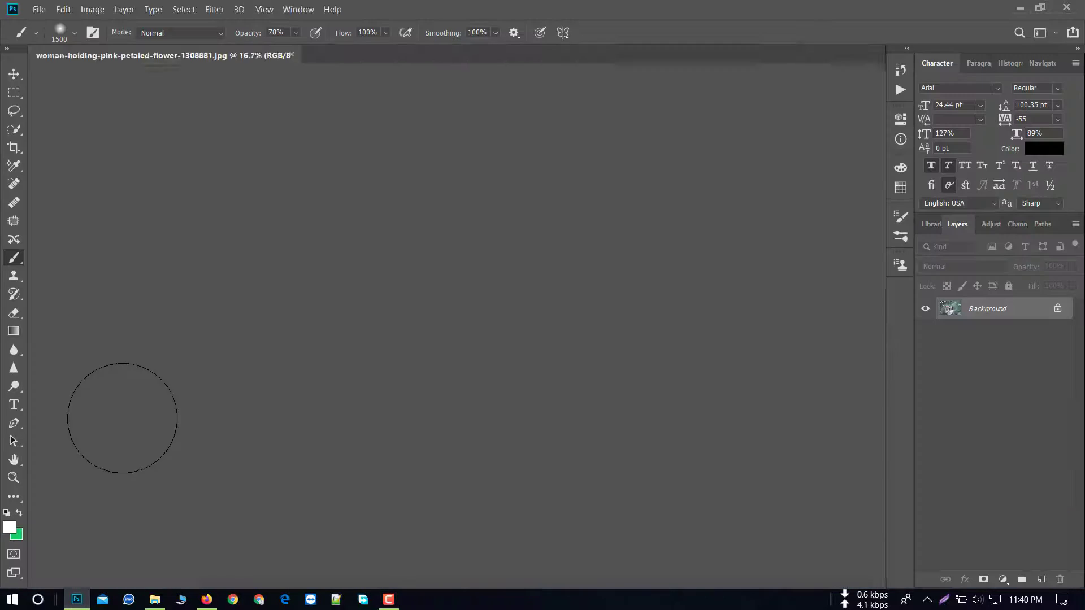
left_click(14, 74)
left_click_drag(1042, 304, 1040, 579)
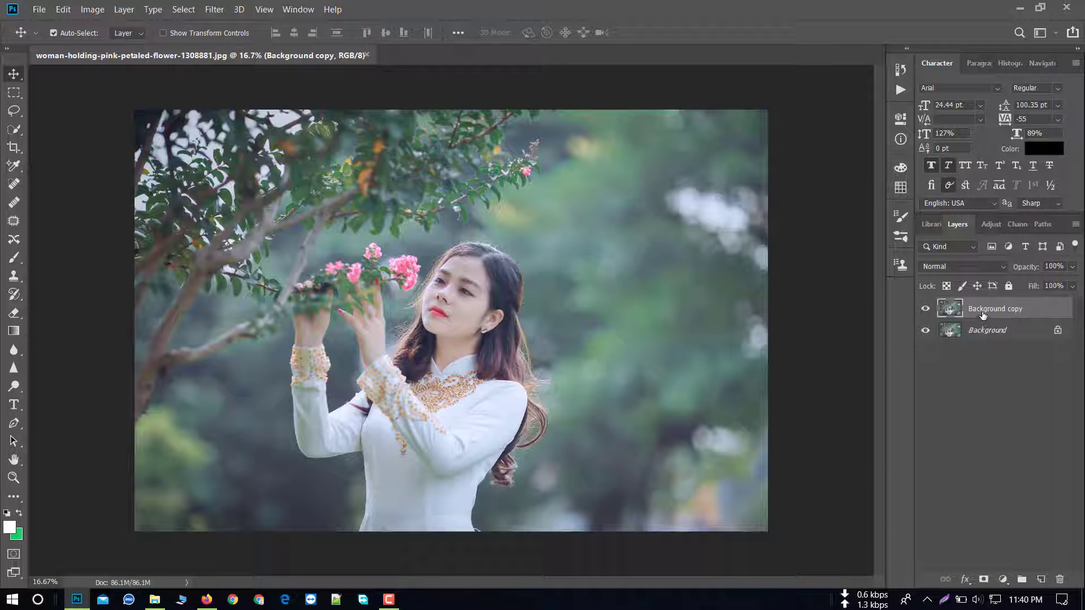
double_click(983, 310)
type("edit")
key("Return")
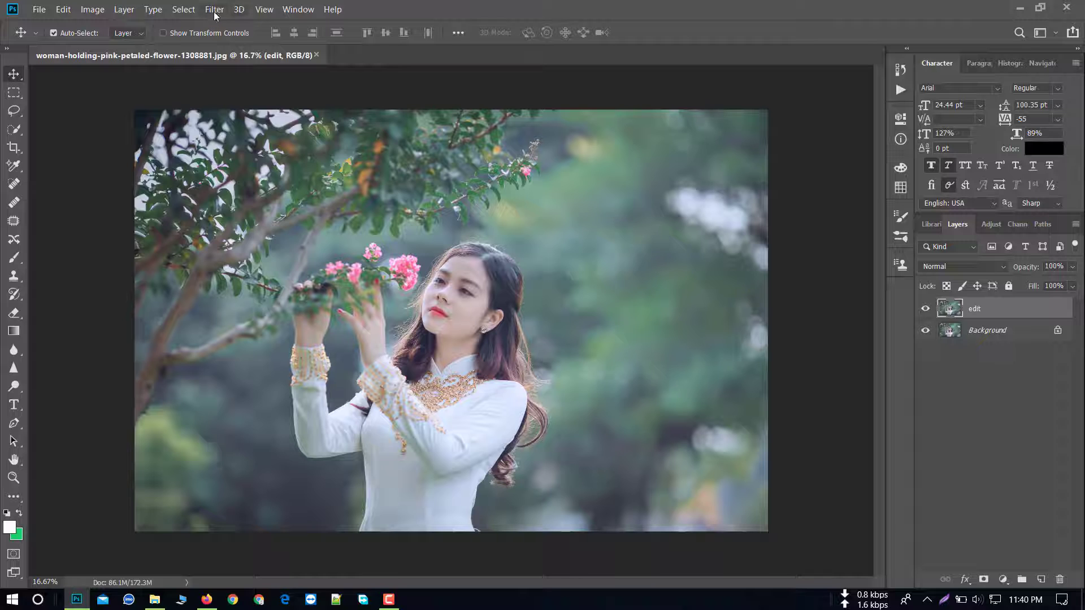
left_click(215, 9)
left_click(218, 89)
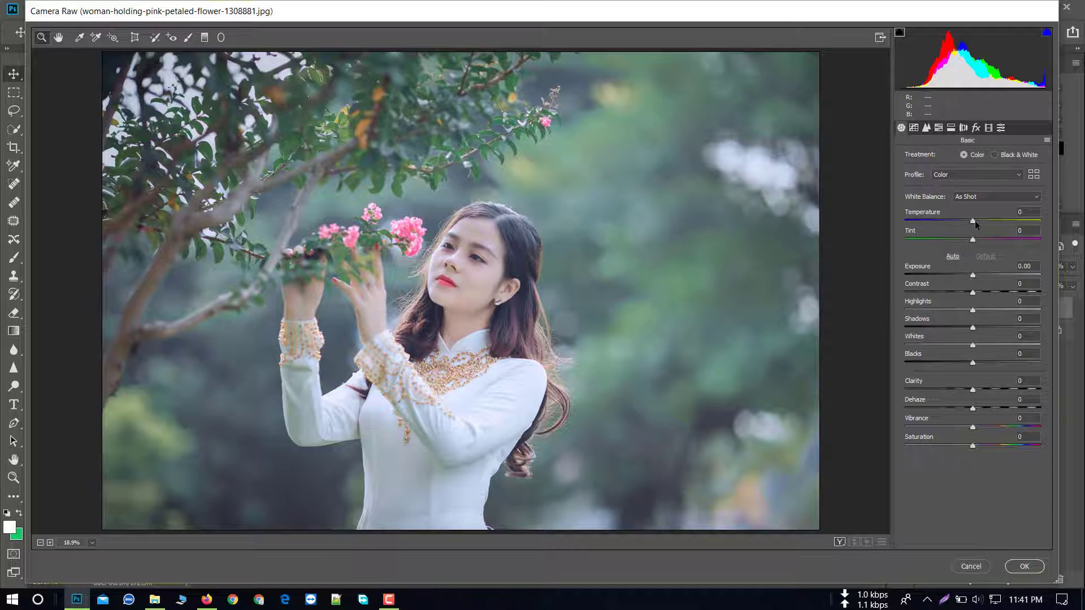
Warm Camera Raw's Temperature to +12 and bring up the HSL adjustments.
left_click_drag(975, 220, 977, 220)
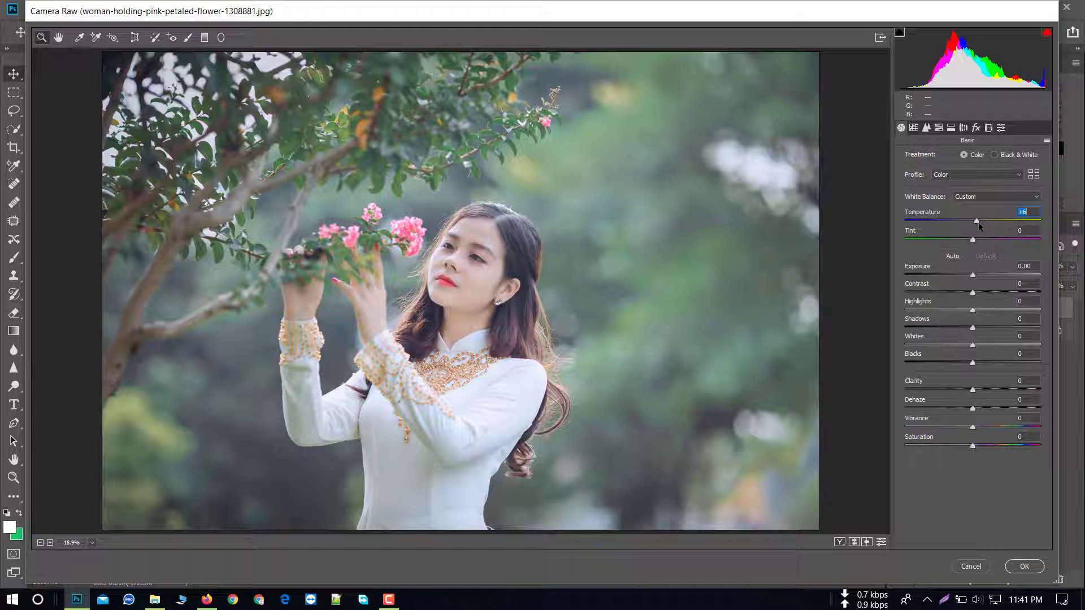
left_click_drag(979, 222, 982, 222)
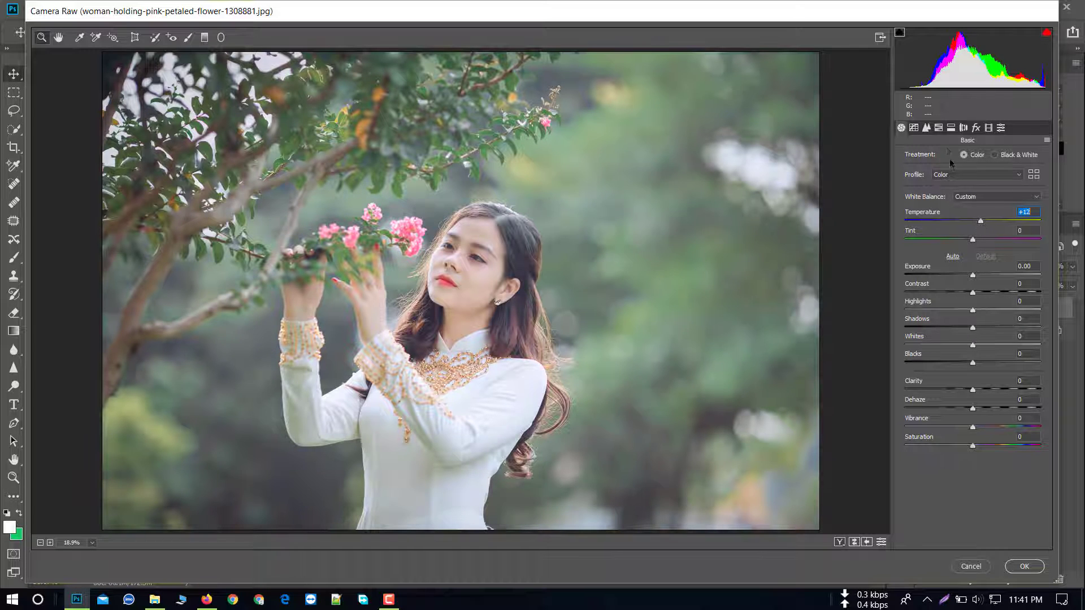
left_click(939, 129)
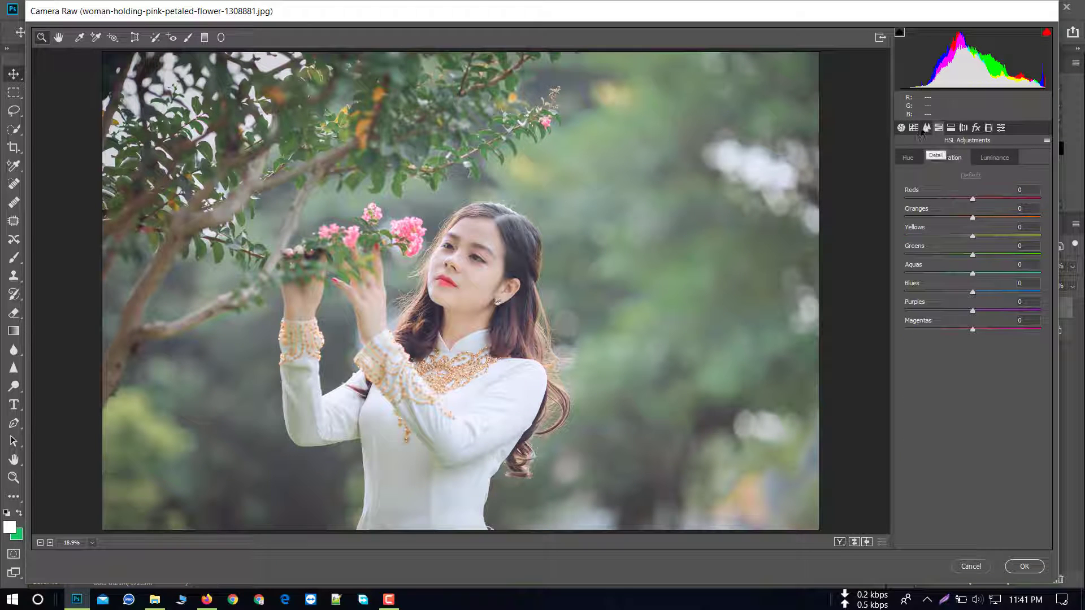
Set the HSL hues to Yellows +100, Greens +100 and Aquas -100.
left_click(911, 158)
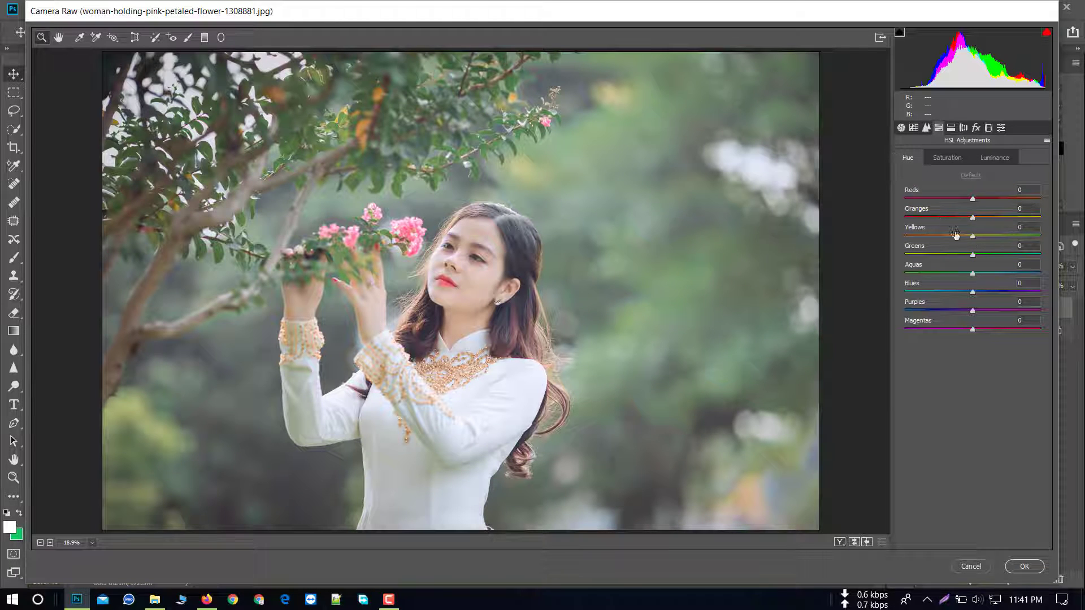
left_click_drag(973, 236, 977, 236)
type("100")
key("Return")
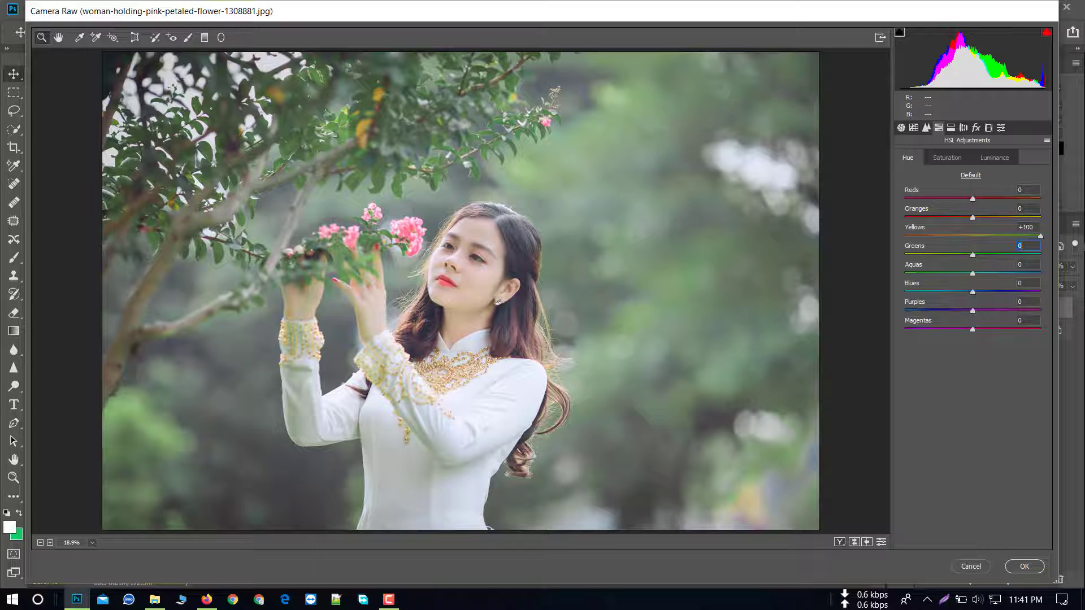
left_click_drag(972, 256, 1043, 255)
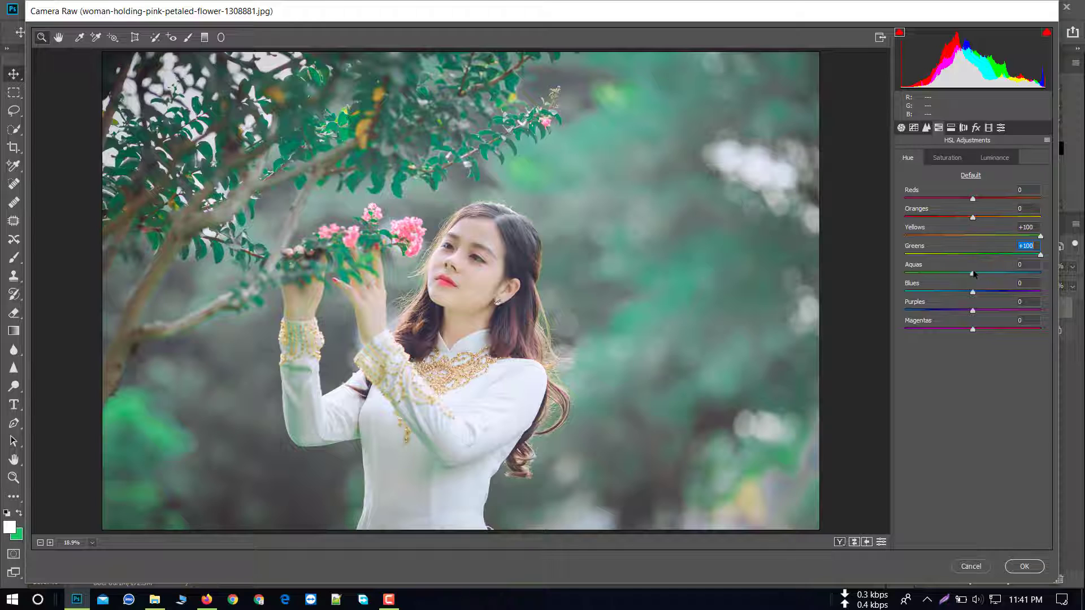
left_click_drag(974, 273, 821, 281)
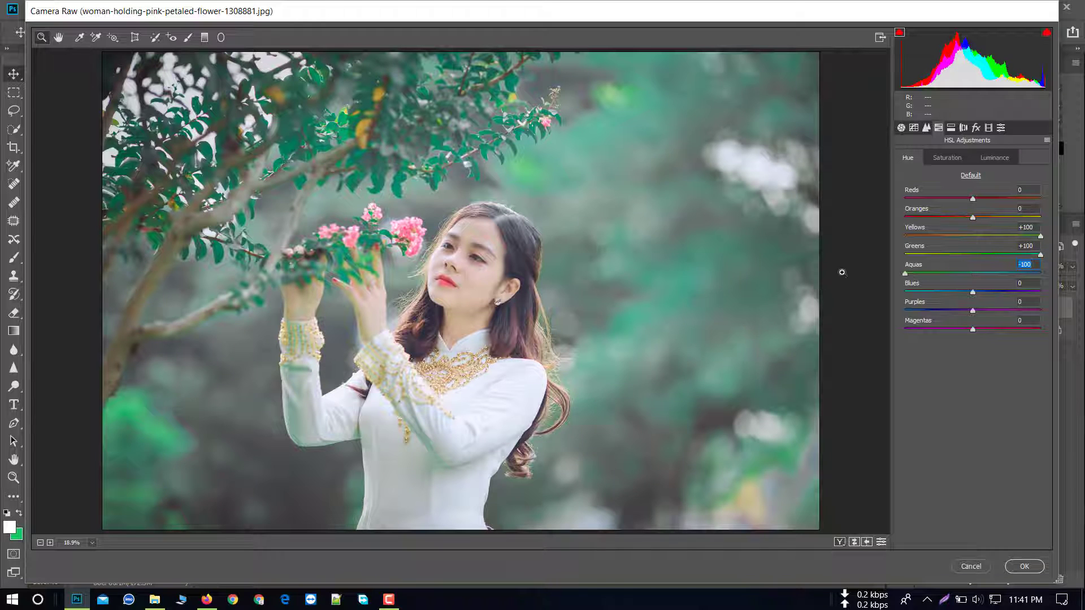
Set the HSL saturation to Yellows +5 and Aquas +100.
left_click(954, 161)
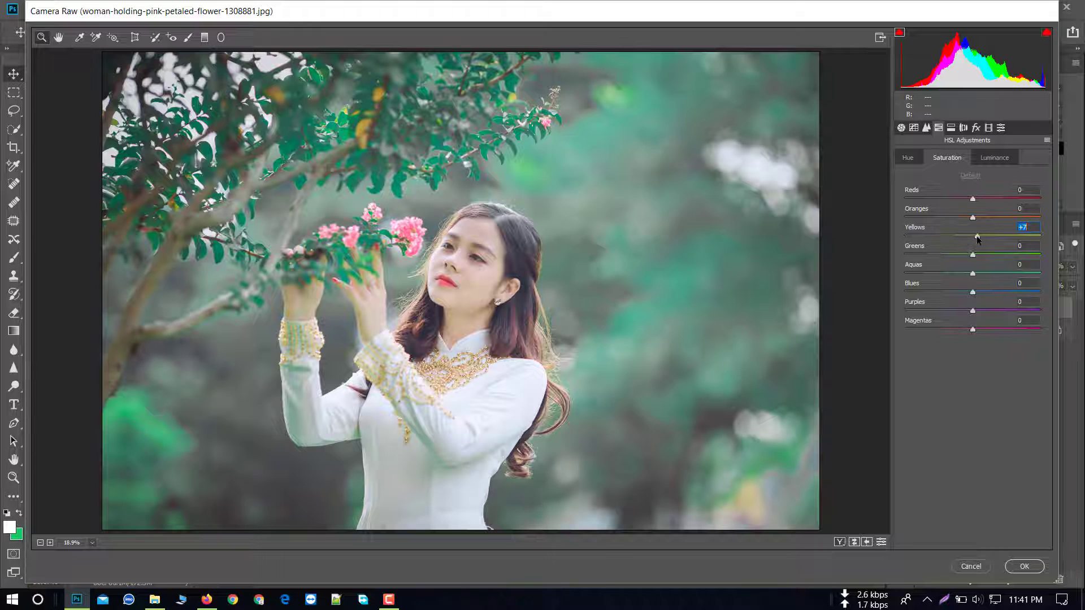
left_click_drag(977, 239, 1010, 235)
left_click_drag(973, 273, 881, 281)
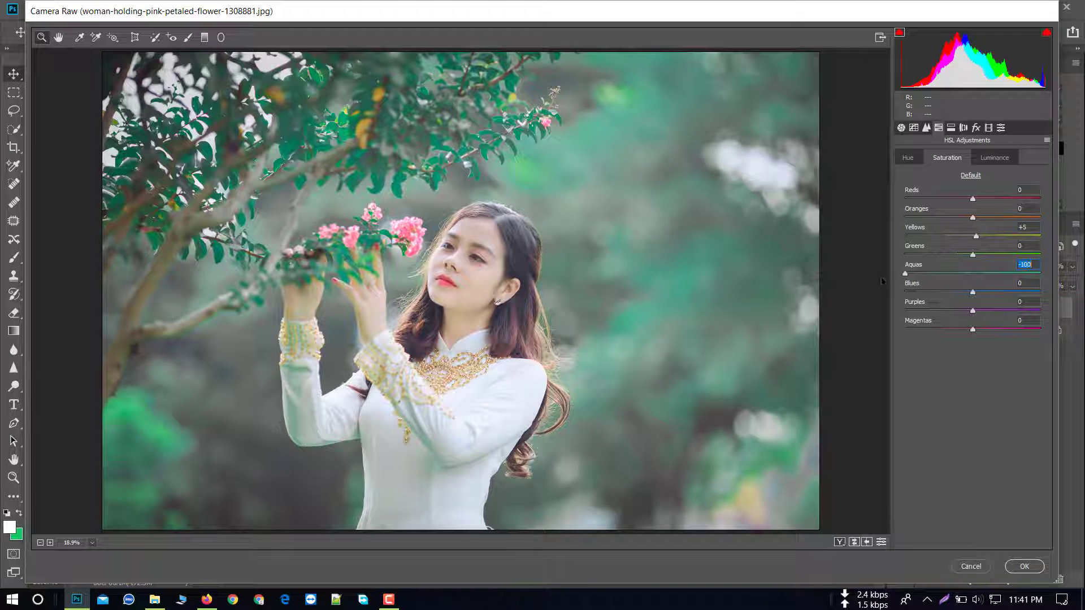
type("100")
key("Return")
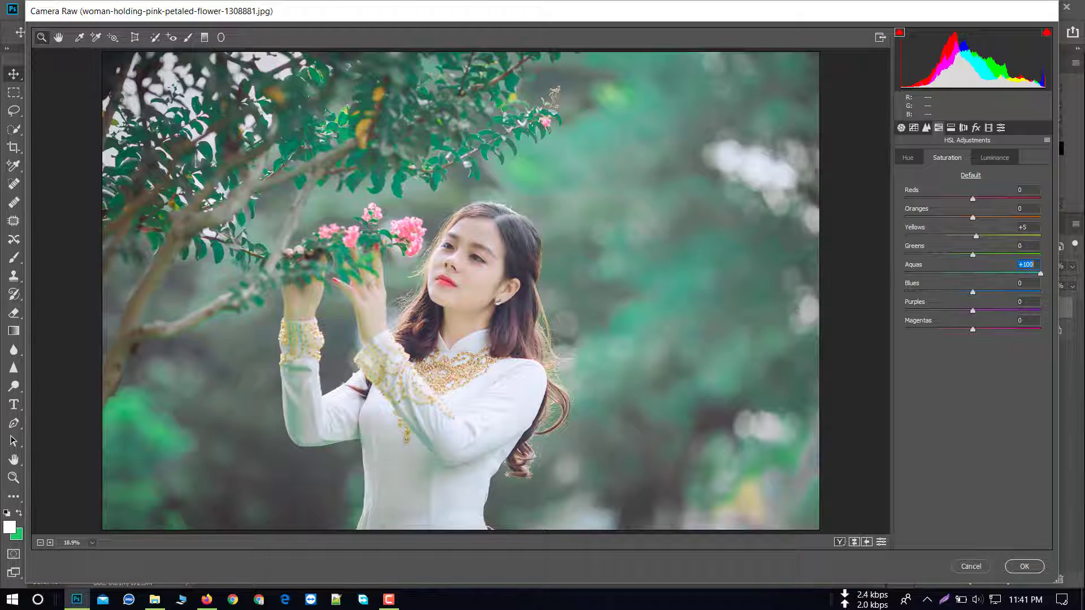
Raise Greens luminance to +32 with Oranges left at 0, and apply the Camera Raw grade.
left_click(990, 158)
left_click_drag(973, 218, 963, 217)
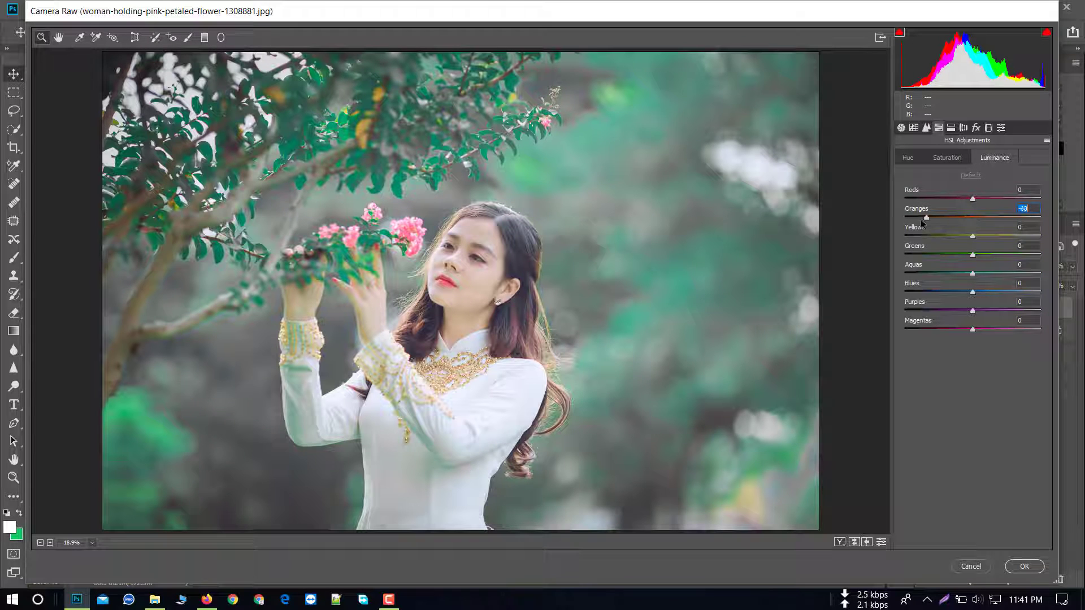
double_click(963, 217)
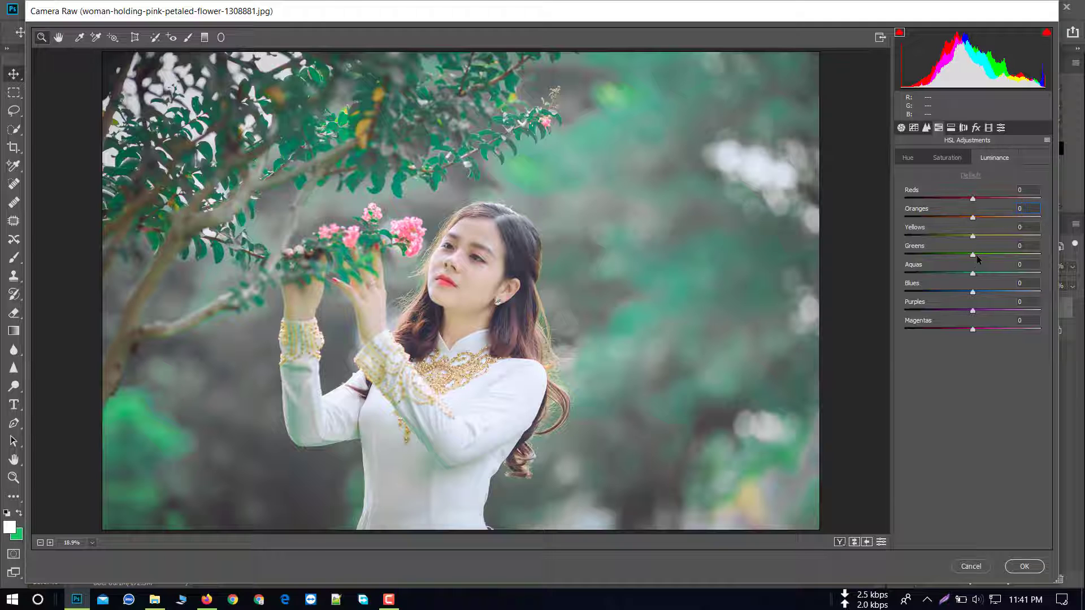
mouse_move(977, 259)
left_mouse_down()
mouse_move(1031, 255)
mouse_move(994, 253)
left_mouse_up()
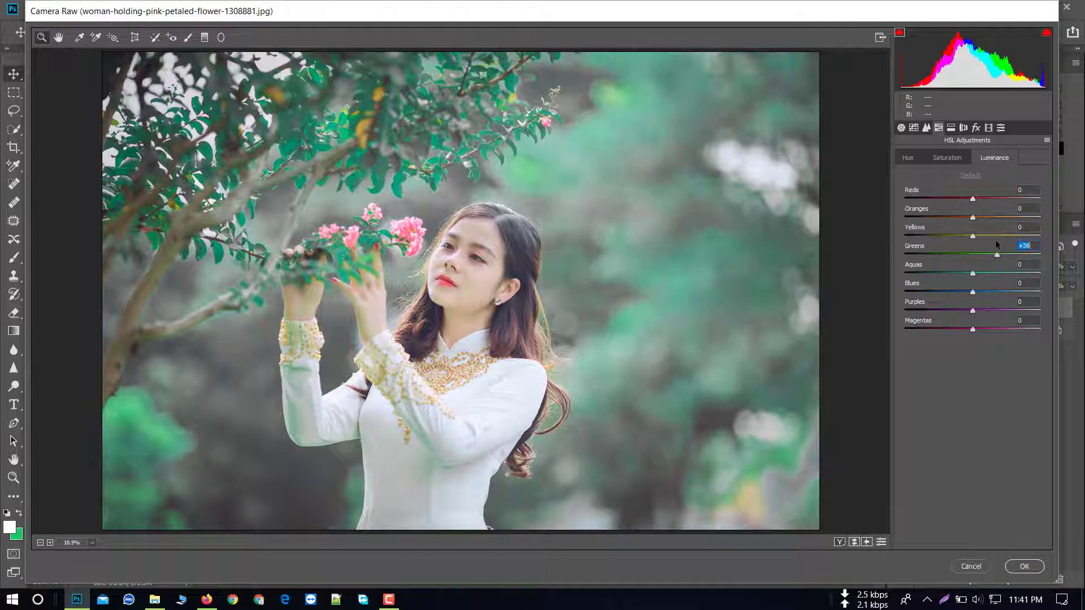
left_click(1022, 567)
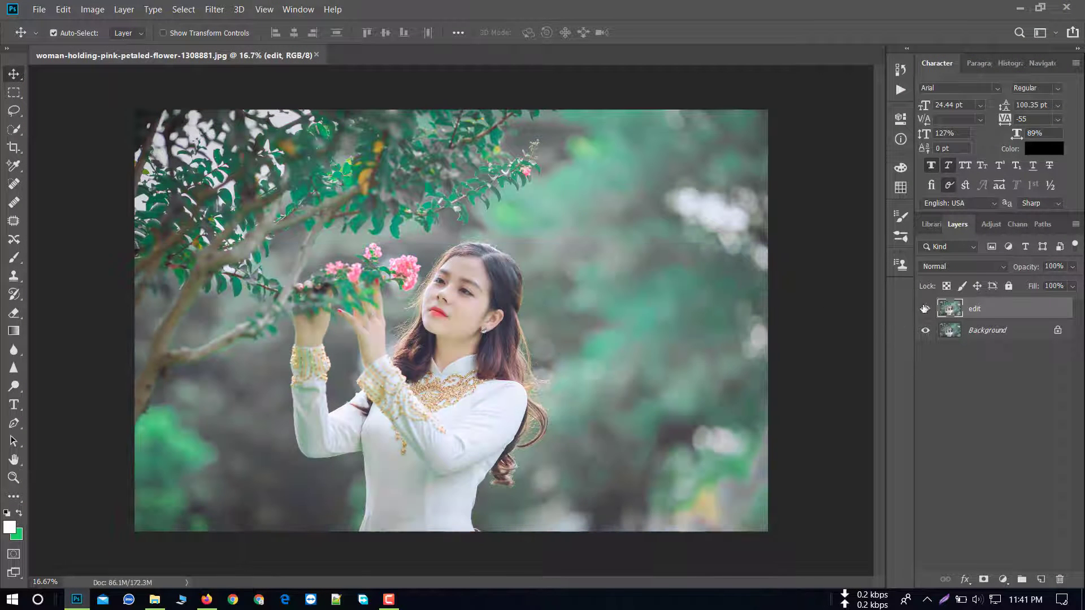
After a before/after check, add a Hue/Saturation layer with Greens hue -28 and saturation -78.
left_click(925, 309)
left_click(926, 309)
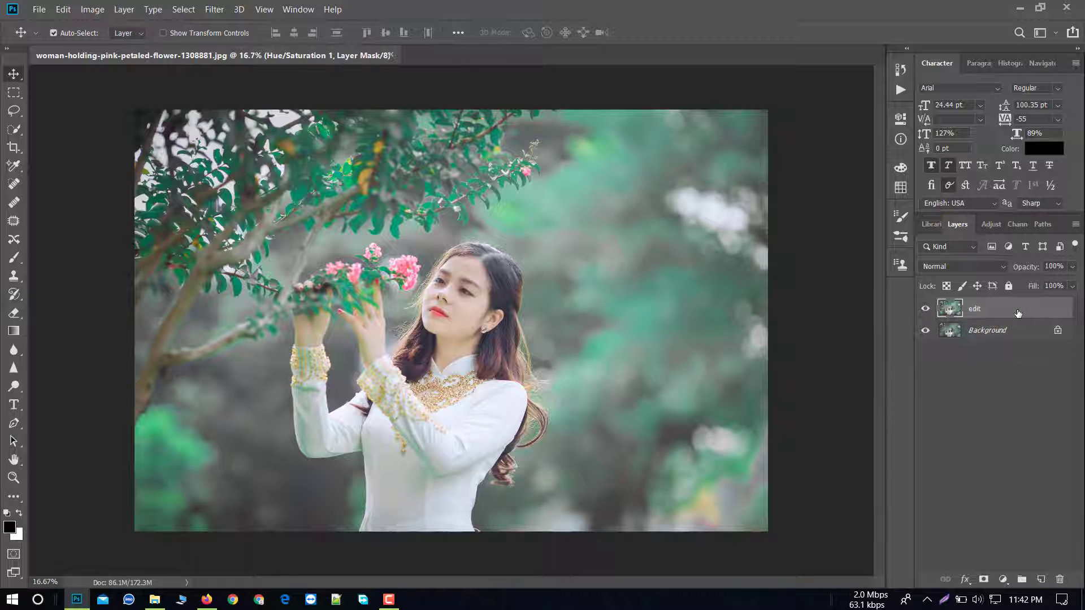
left_click(1003, 579)
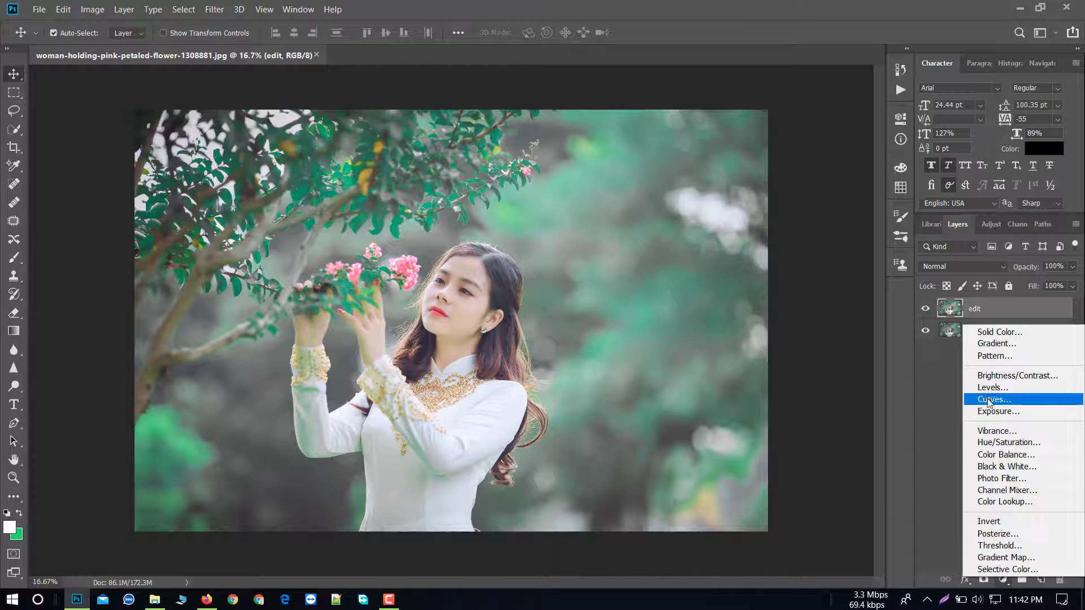
left_click(991, 443)
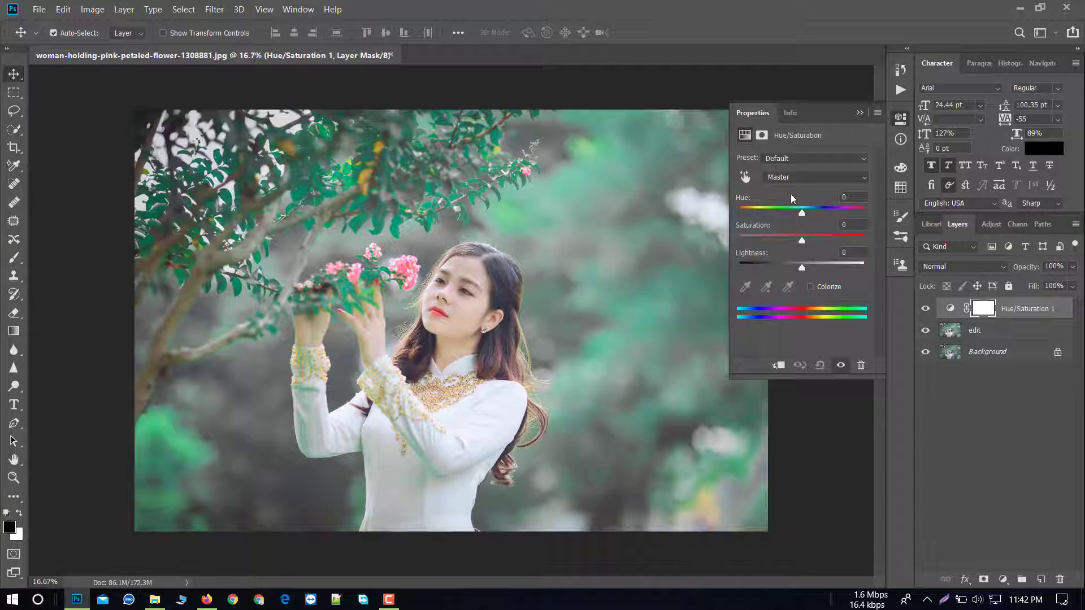
left_click(792, 179)
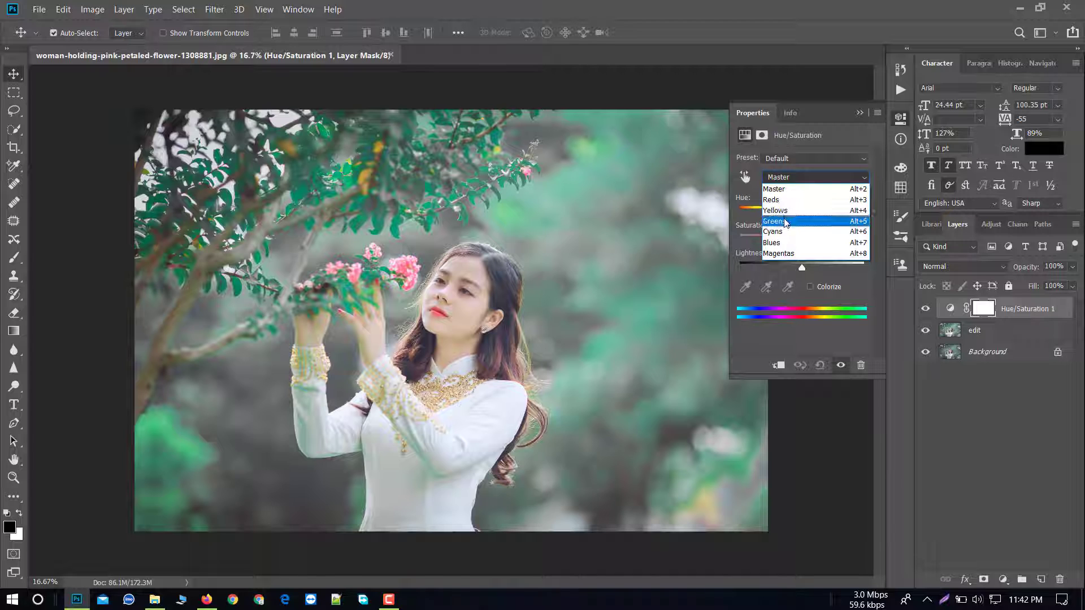
left_click(784, 221)
left_click_drag(802, 213, 701, 251)
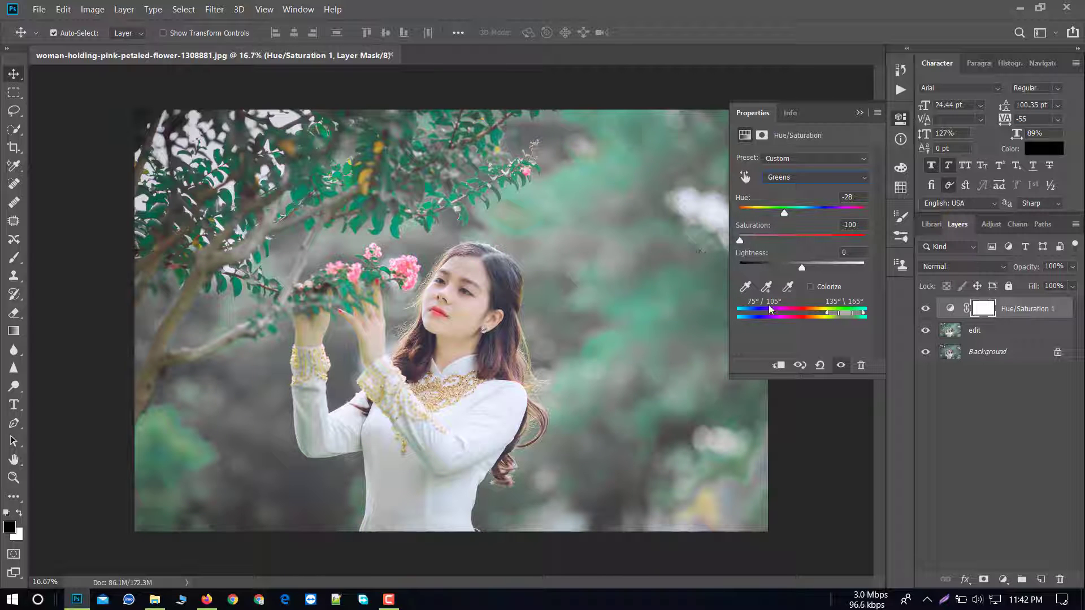
left_click(753, 239)
Extend the Yellows 2 range to the gold embroidery colours and set its Hue to 0.
left_click(766, 287)
left_click(373, 342)
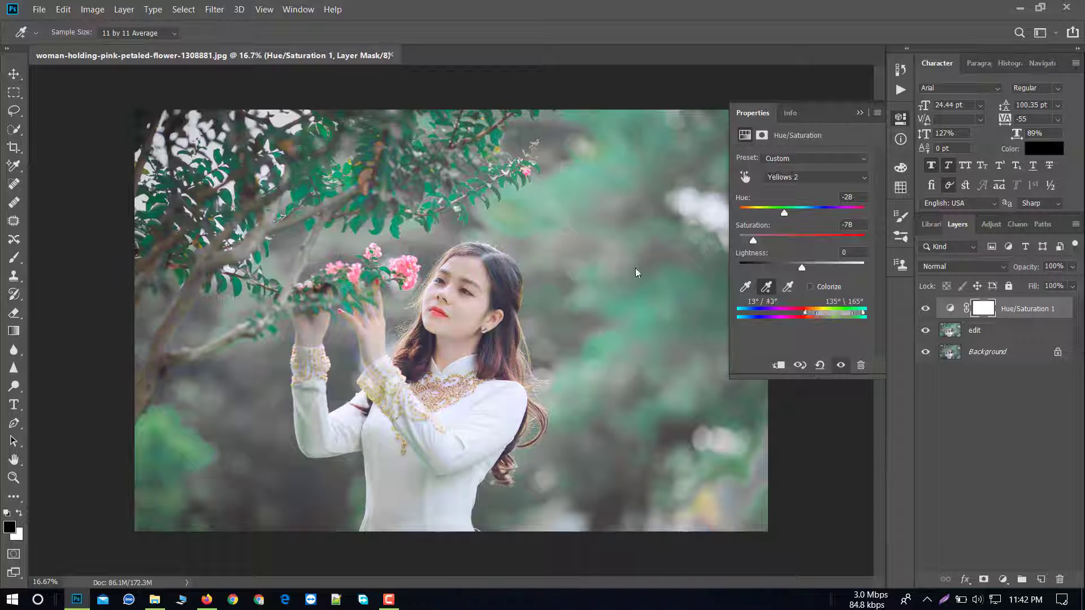
left_click_drag(785, 213, 889, 199)
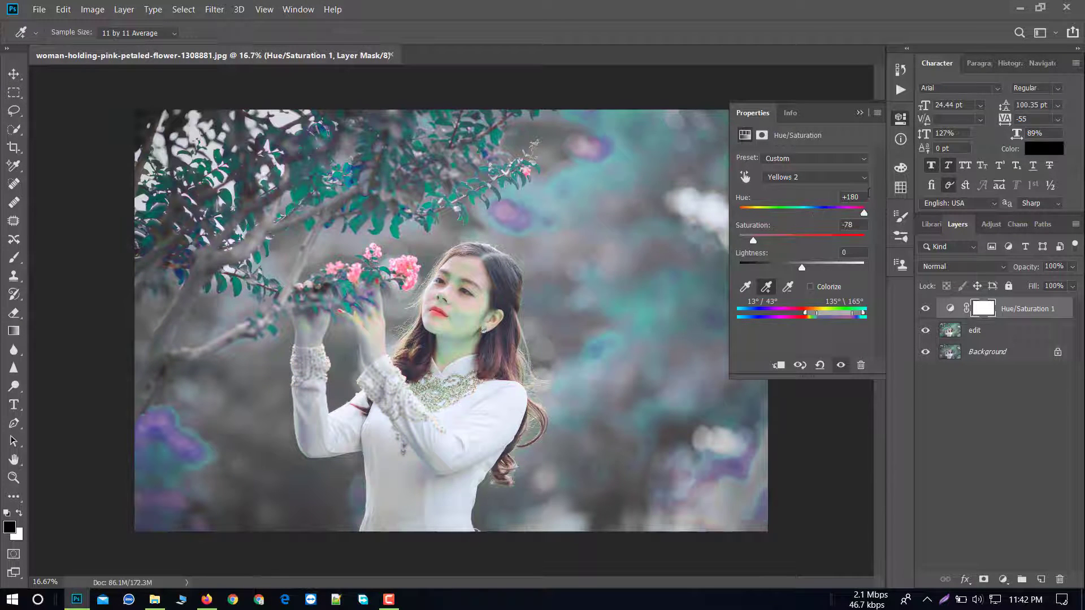
left_click(851, 197)
type("0")
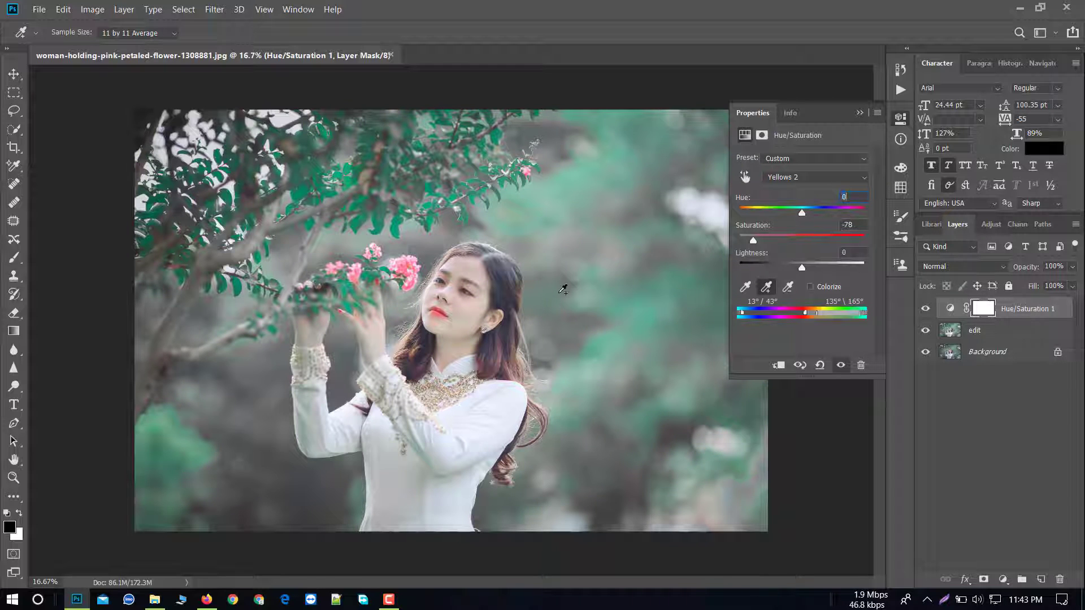
Set Greens saturation to -58 and preview the Hue/Saturation layer off and on.
left_click(563, 289)
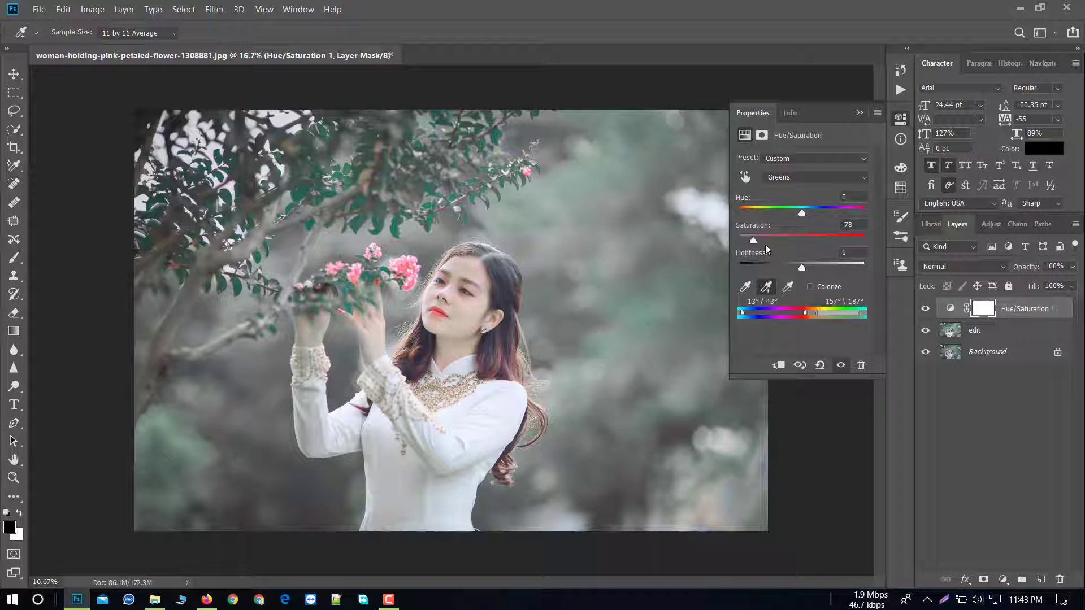
left_click_drag(758, 241, 772, 237)
left_click(860, 114)
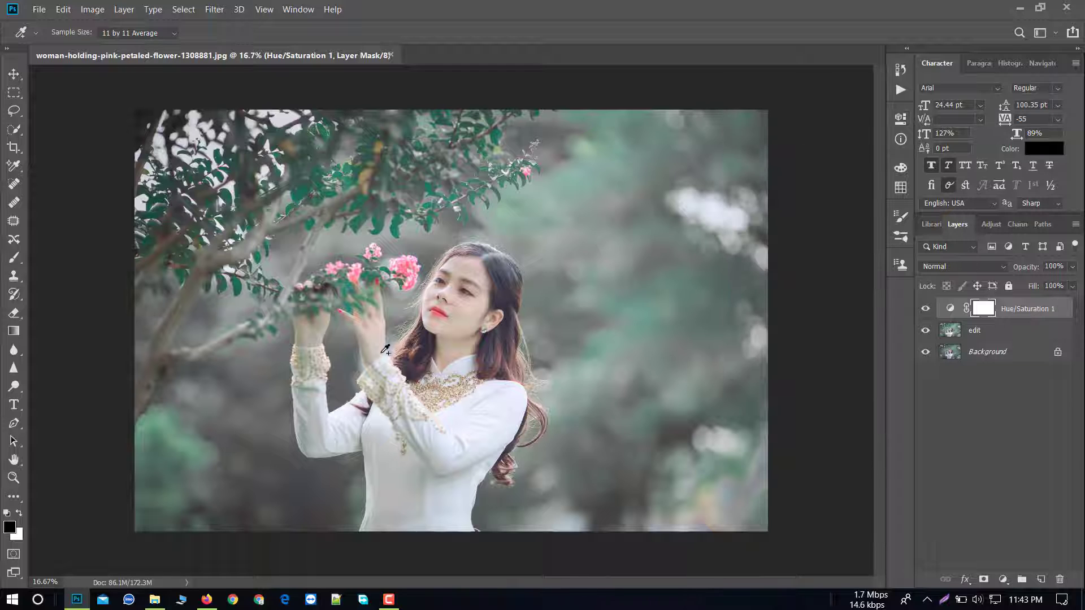
left_click(926, 310)
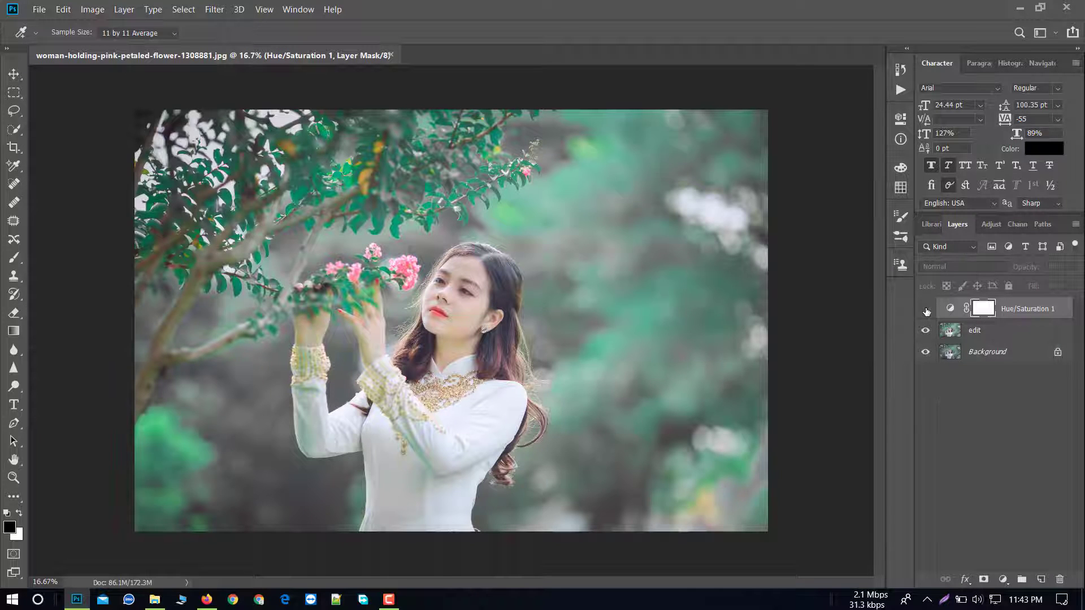
left_click(926, 310)
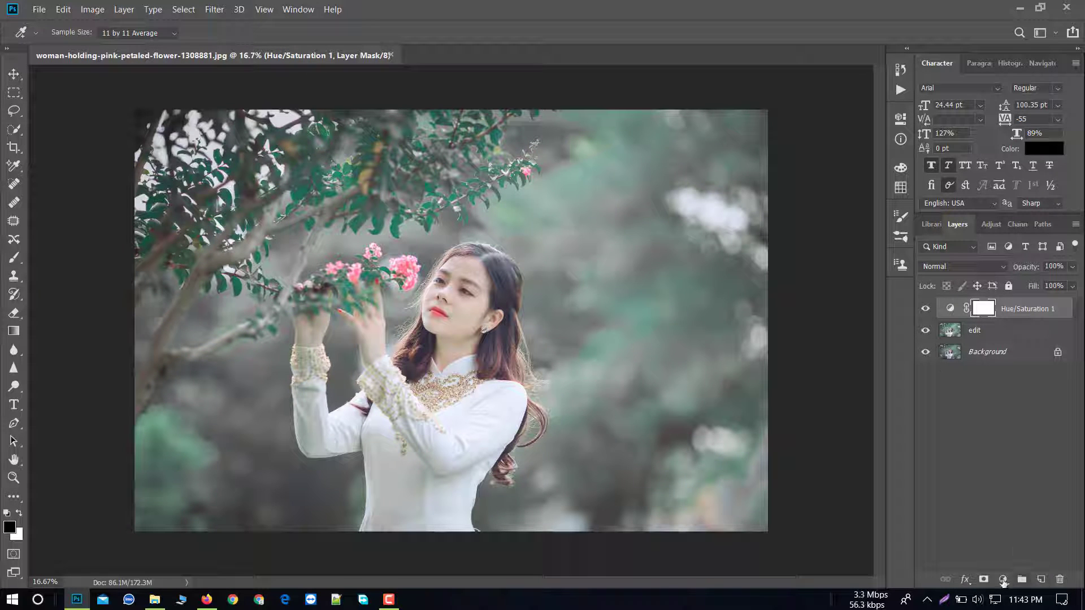
Add a Curves adjustment layer with a point that darkens the photo.
left_click(1003, 579)
left_click(994, 401)
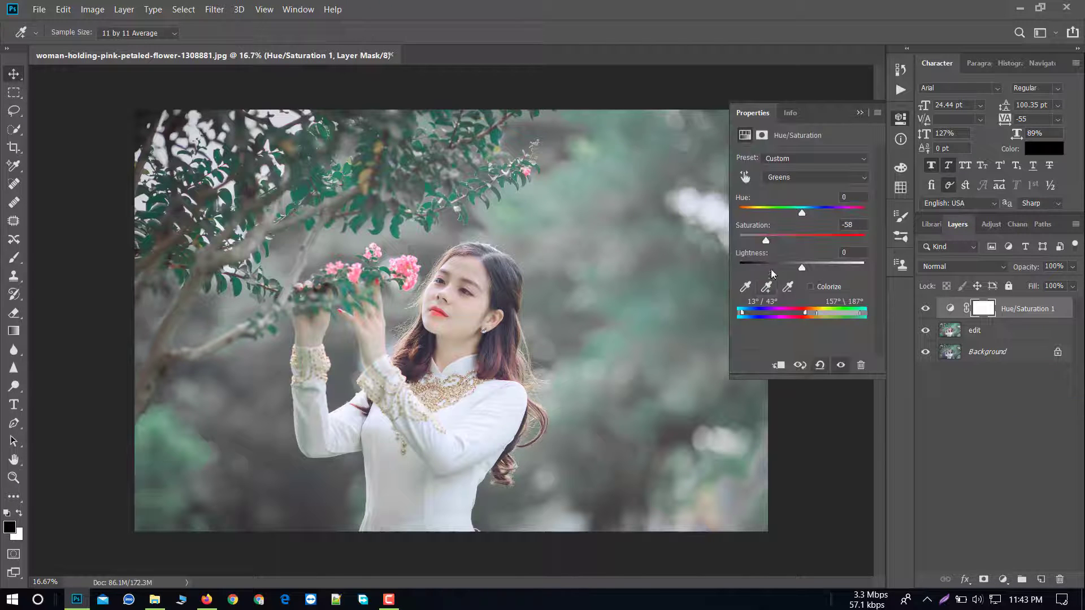
left_click_drag(833, 223, 850, 217)
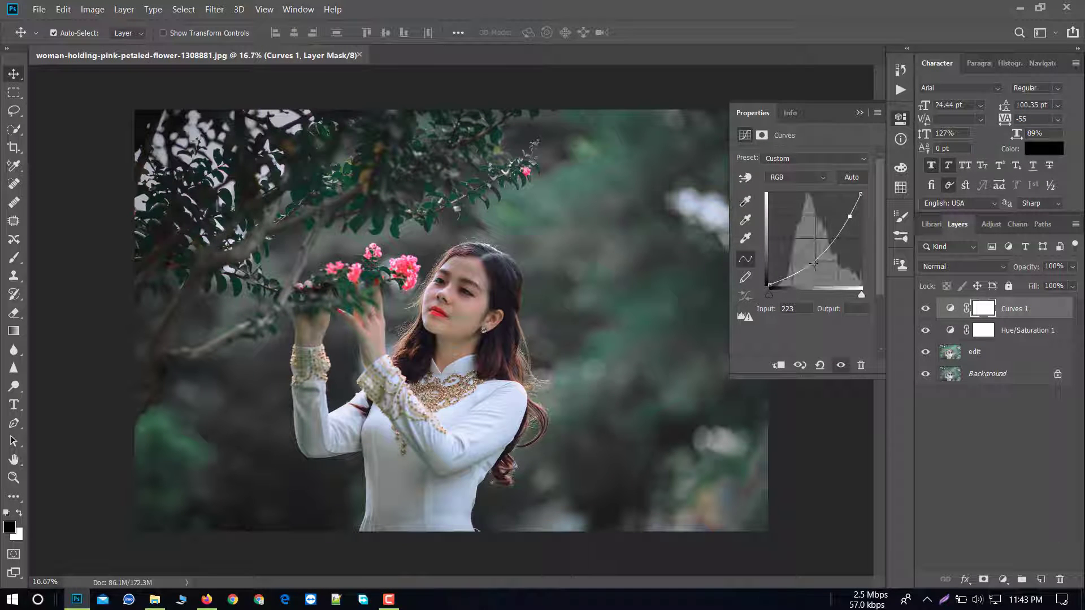
Reset the Curves 1 curve, then add gentle points near inputs 194 and 91.
left_click_drag(812, 262, 797, 242)
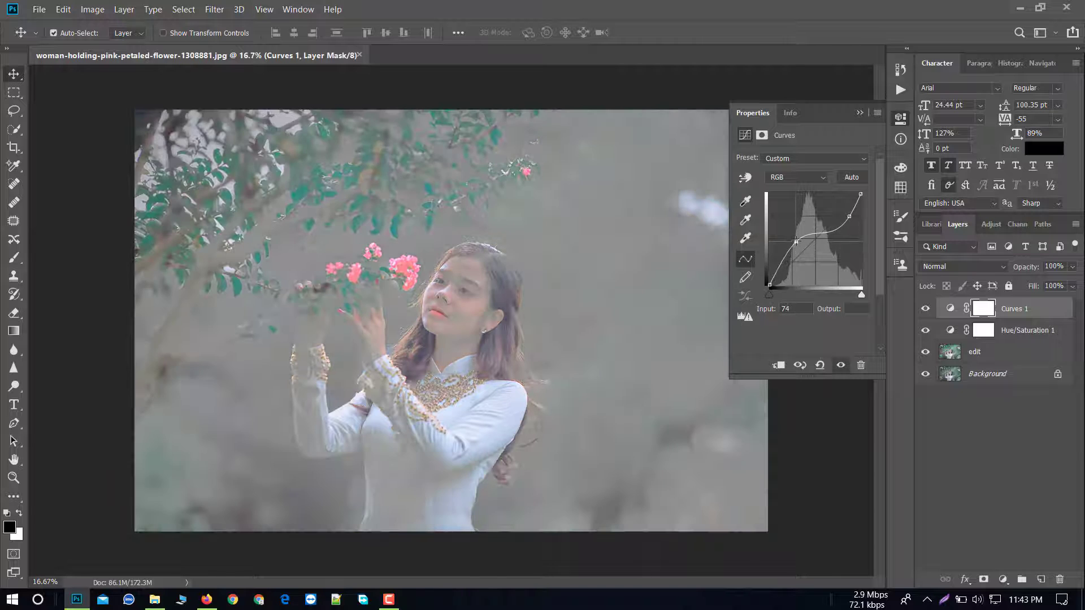
left_click(797, 239, "ctrl")
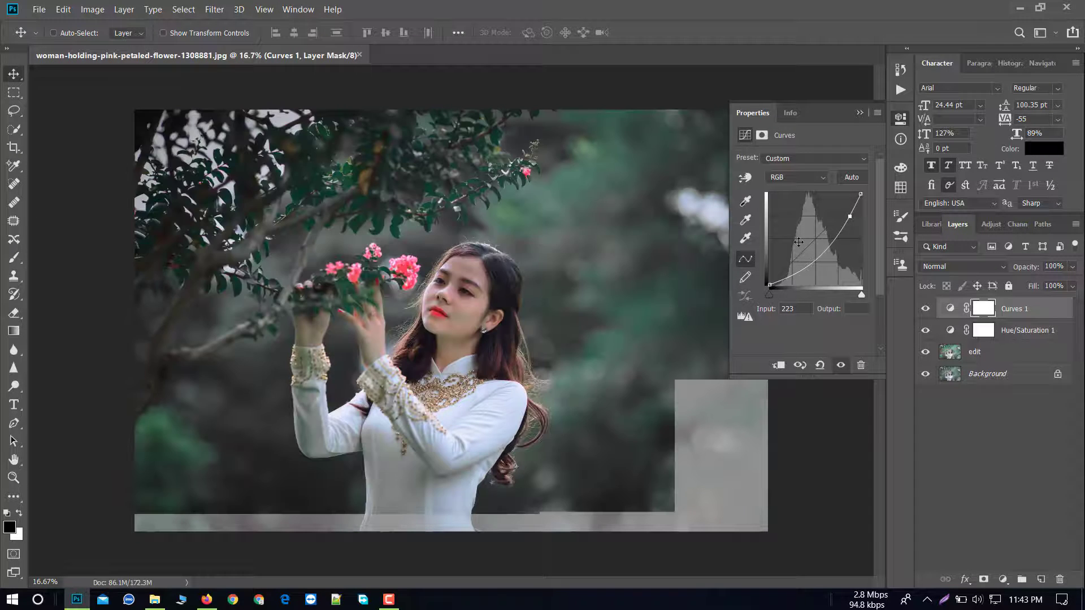
left_click(849, 216, "ctrl")
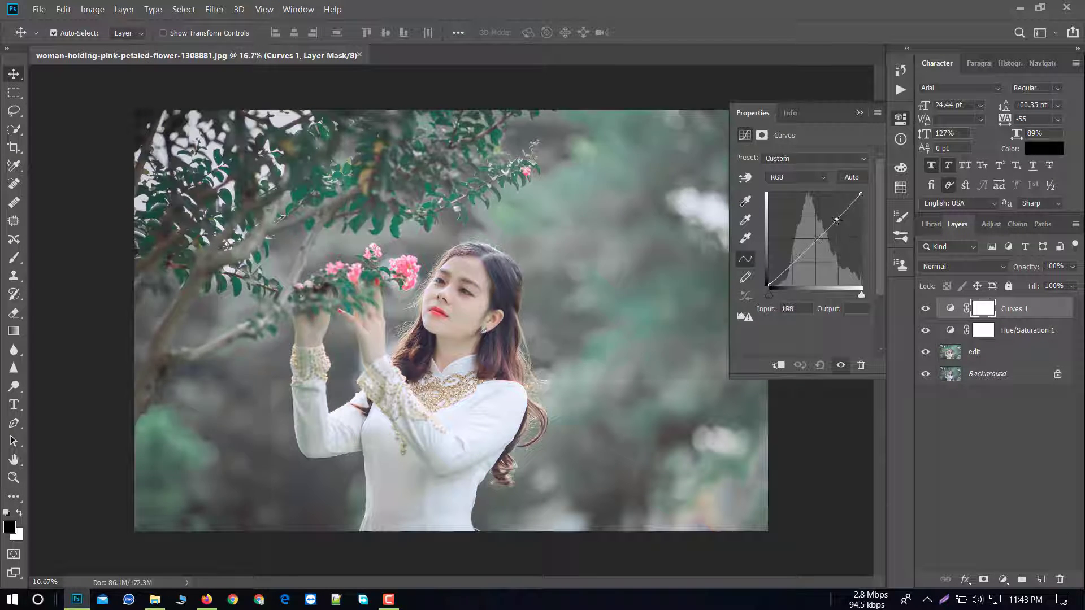
left_click_drag(839, 216, 839, 221)
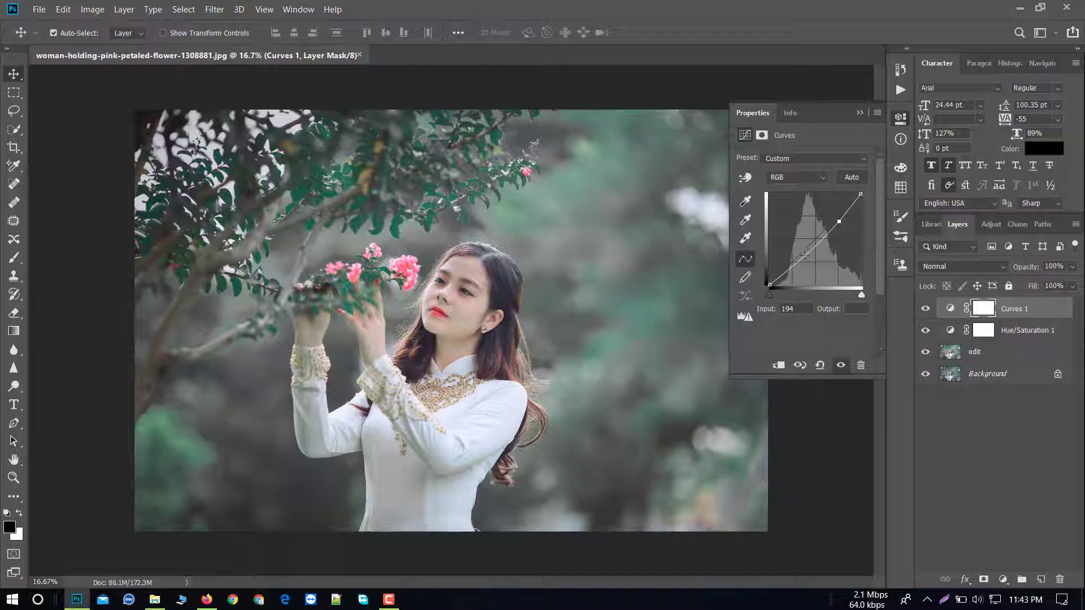
left_click(802, 253)
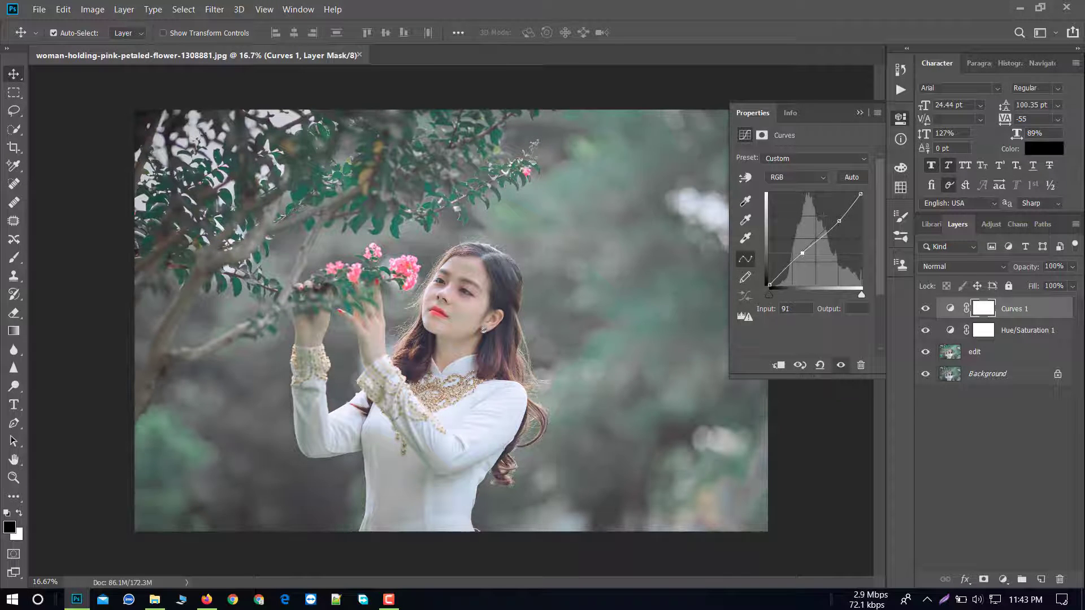
left_click(861, 113)
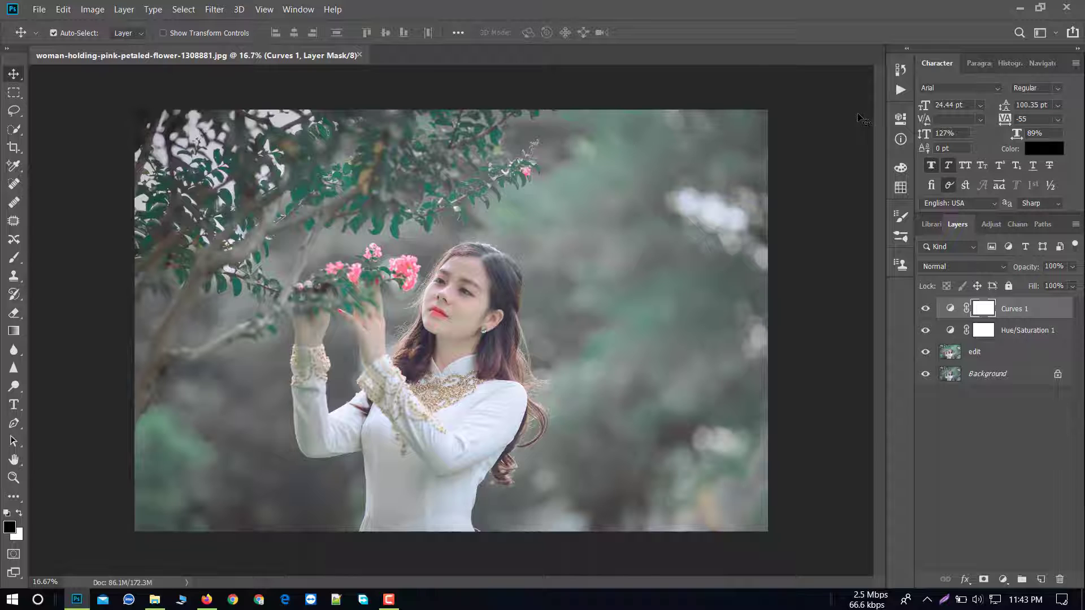
Add a Color Balance layer and shift Shadows to -31/-26 toward cyan.
left_click(1003, 579)
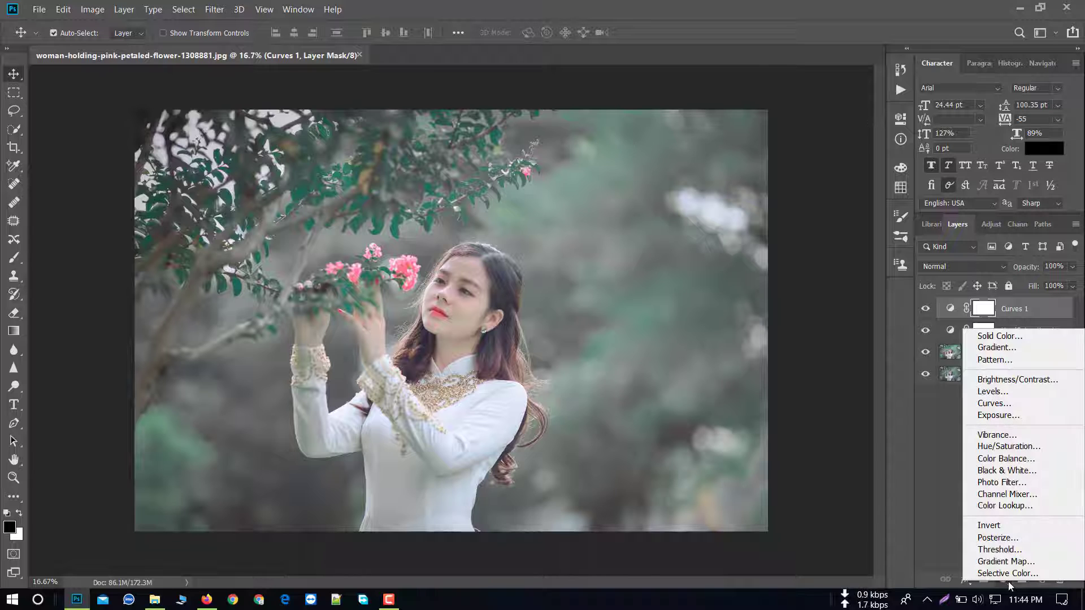
left_click(1004, 459)
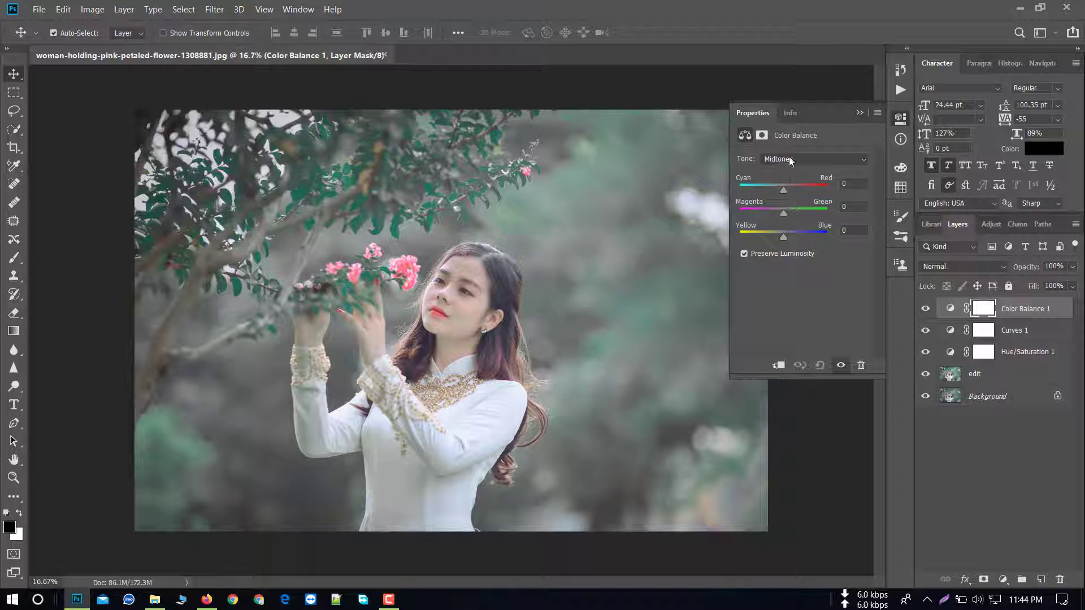
left_click(791, 160)
left_click(786, 170)
mouse_move(783, 188)
left_mouse_down()
mouse_move(773, 213)
mouse_move(783, 188)
mouse_move(771, 192)
left_mouse_up()
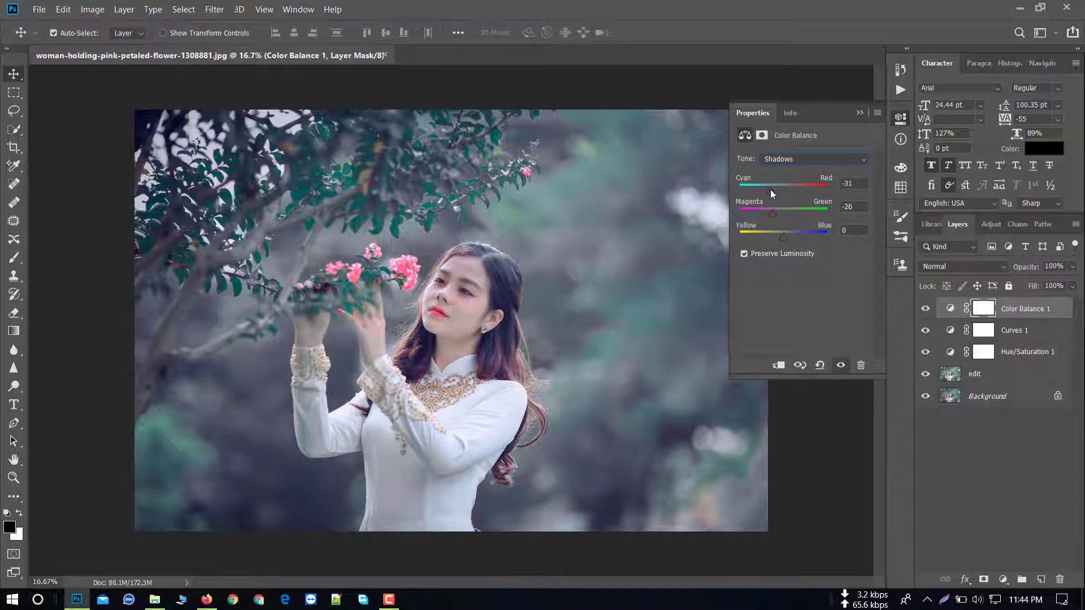
Set Color Balance Midtones to +13/-16/+18, toward magenta and blue.
left_click(785, 160)
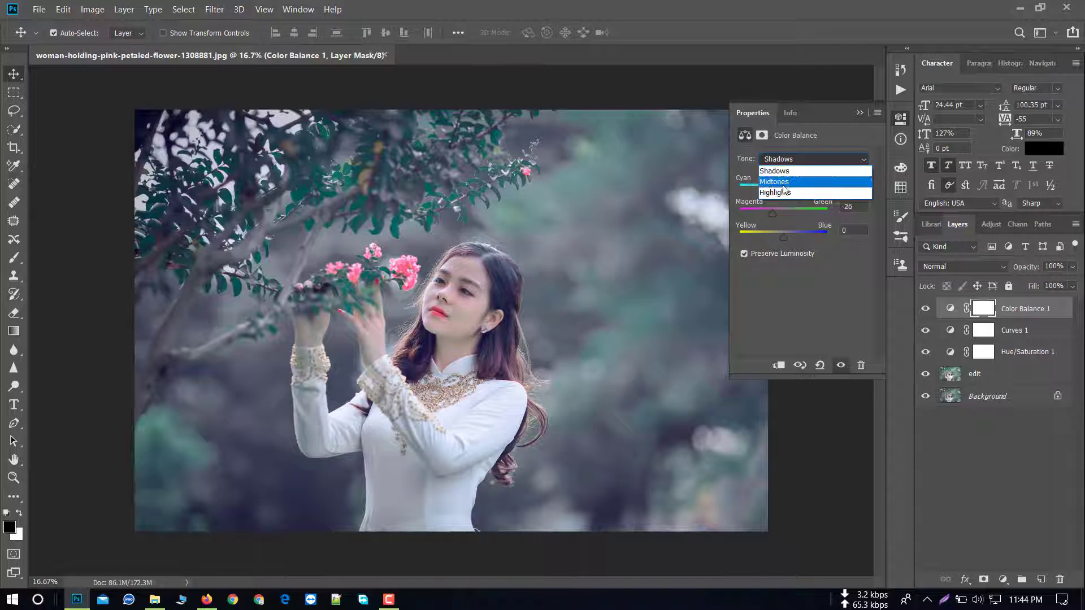
left_click(782, 183)
left_click_drag(784, 209, 789, 189)
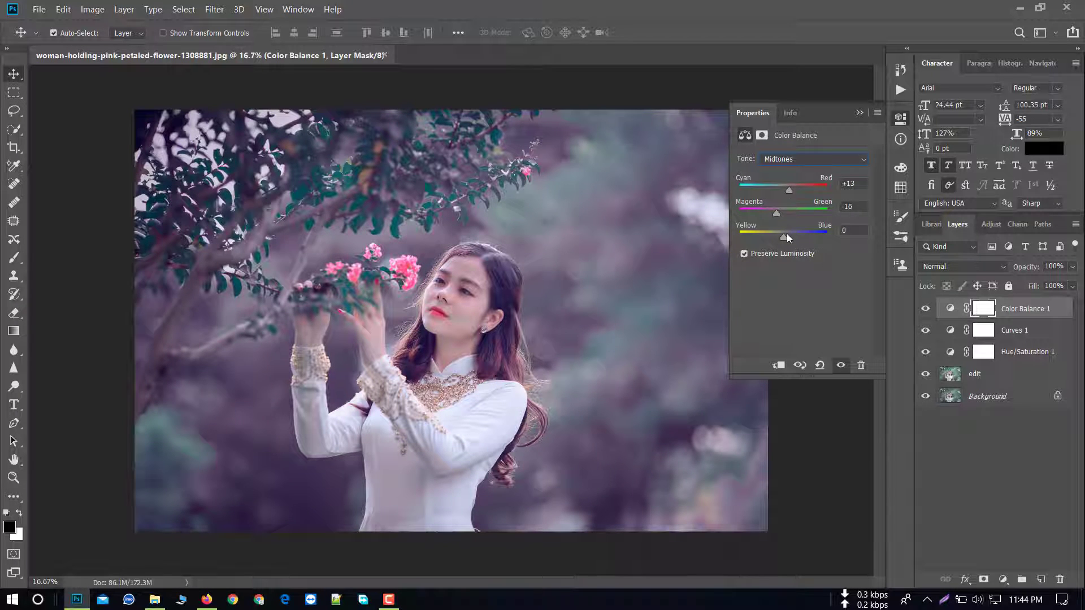
left_click_drag(787, 233, 792, 232)
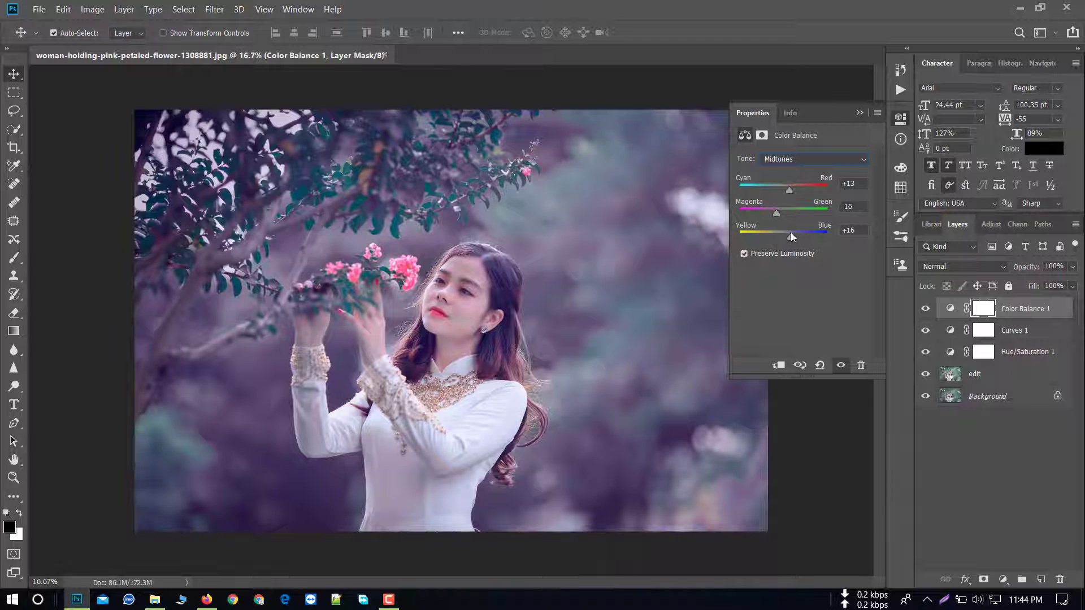
Set Color Balance Highlights to +2/-5/-18, warming them toward yellow.
left_click(799, 163)
left_click(790, 196)
left_click_drag(783, 237, 784, 190)
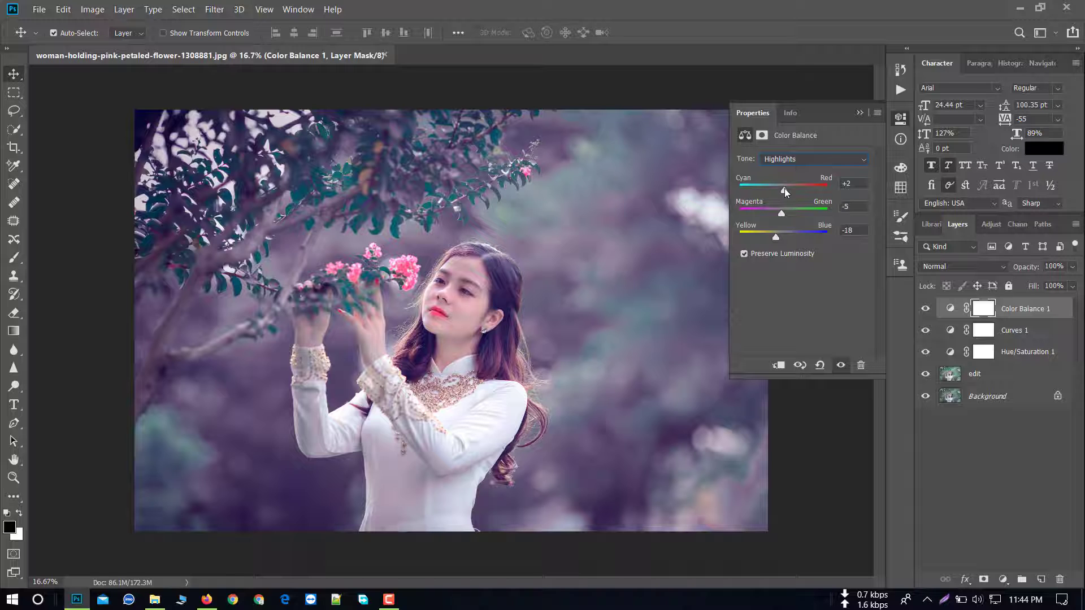
left_click(861, 113)
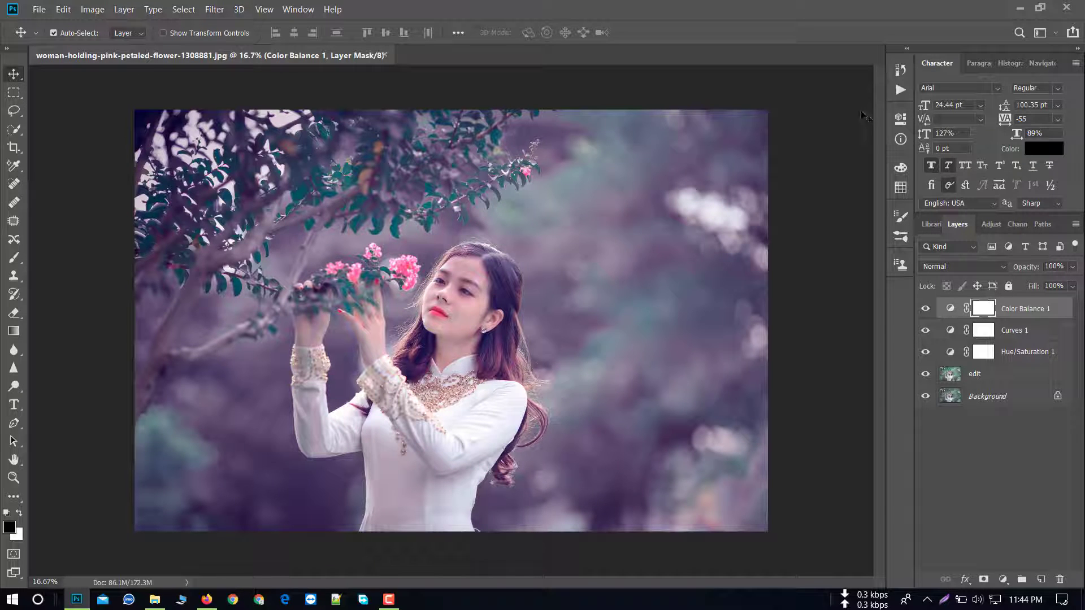
Add a Gradient Fill layer using the Neutral Density preset, reversed.
left_click(1005, 579)
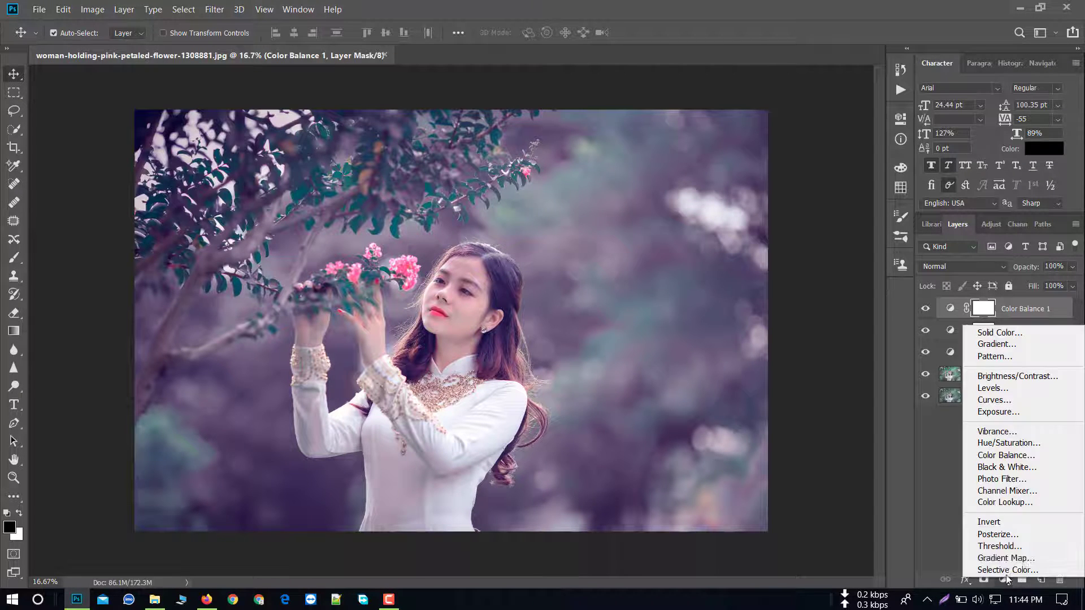
left_click(986, 345)
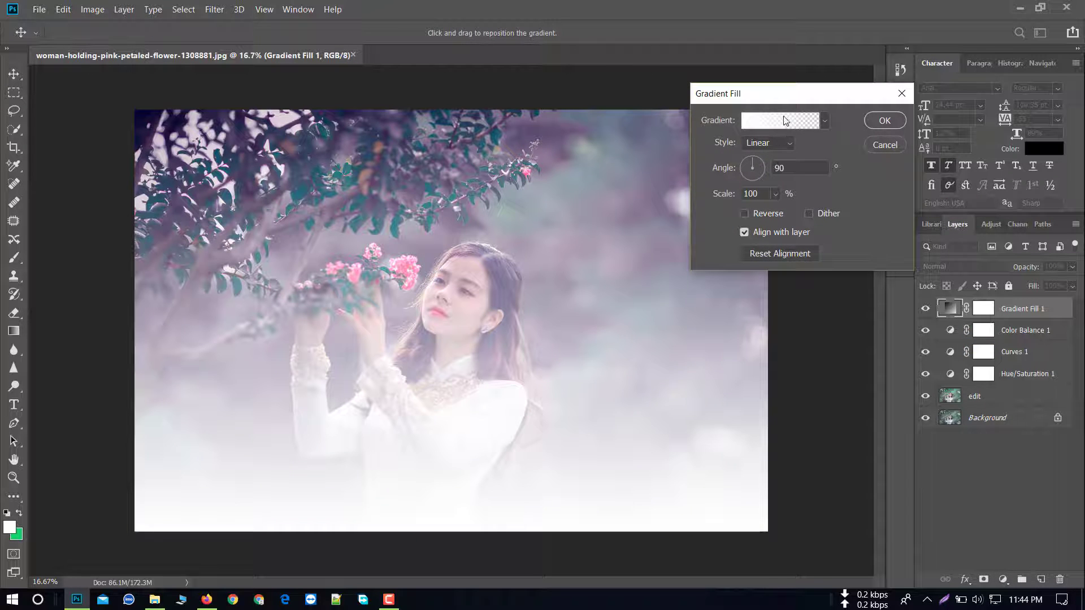
left_click(783, 121)
left_click(807, 146)
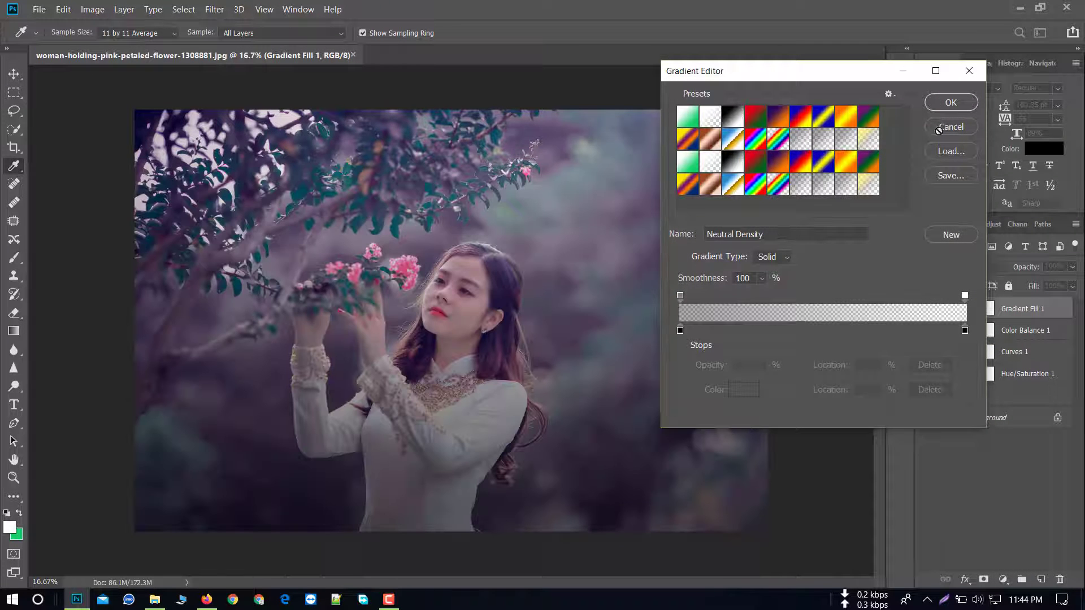
left_click(952, 104)
left_click(745, 215)
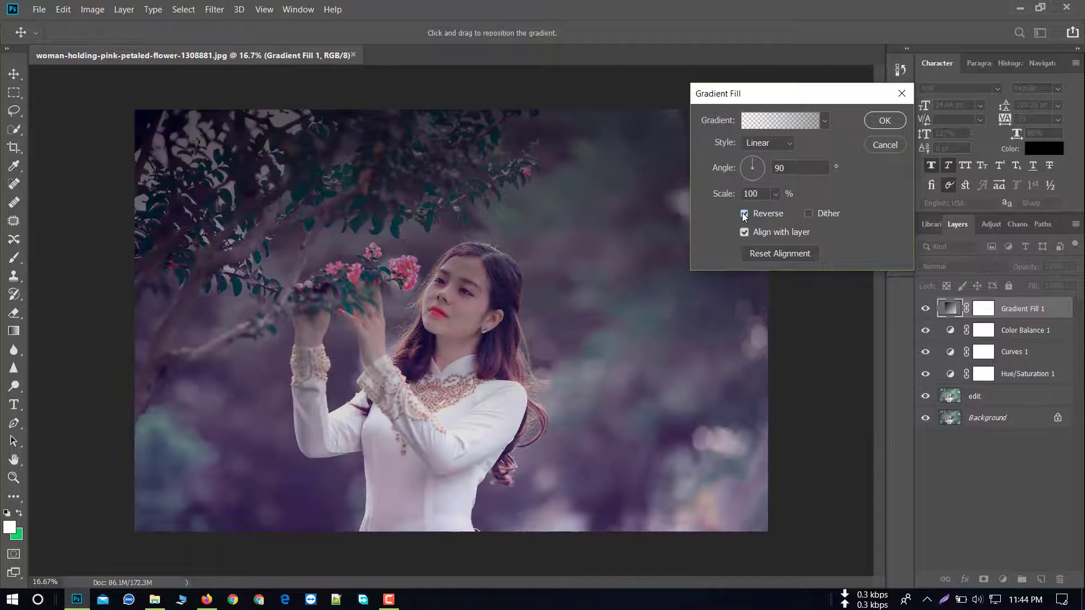
Make the gradient a Radial vignette at 166% scale and confirm it.
left_click(774, 148)
left_click(772, 169)
left_click(777, 197)
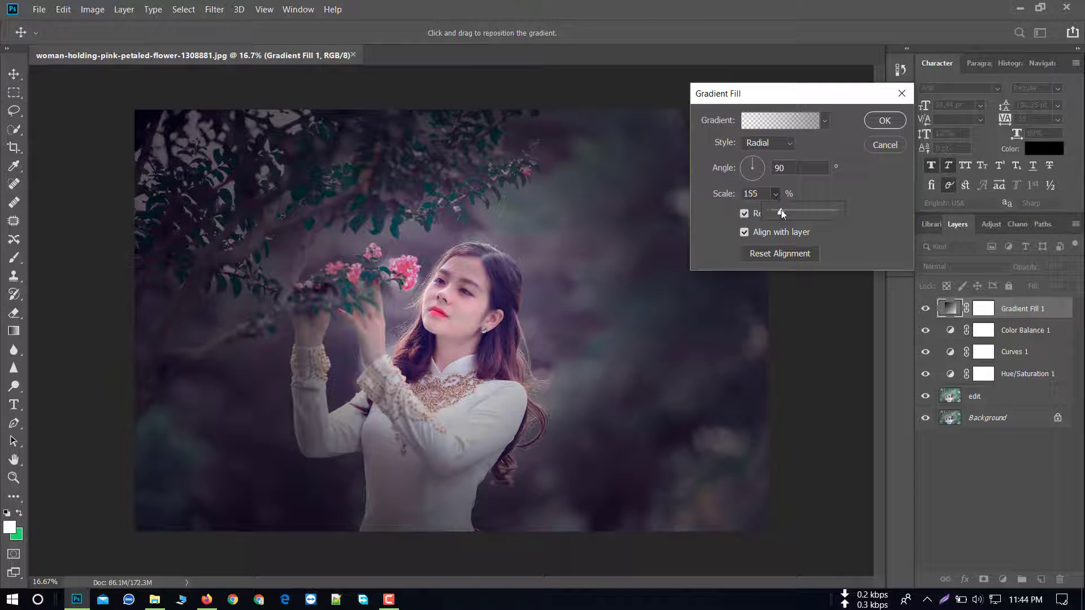
left_click(469, 351)
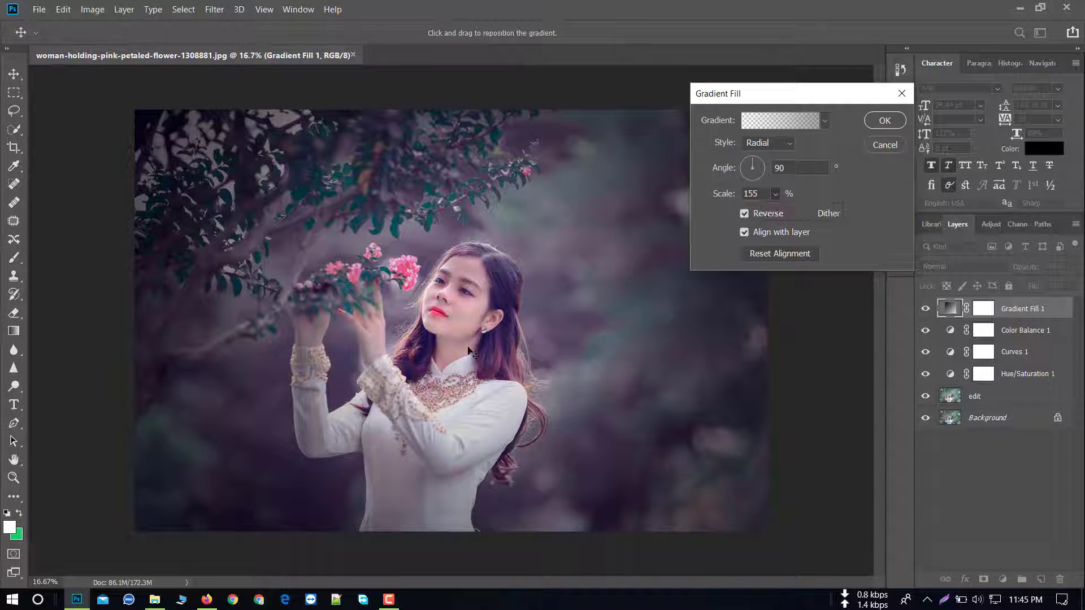
left_click(776, 195)
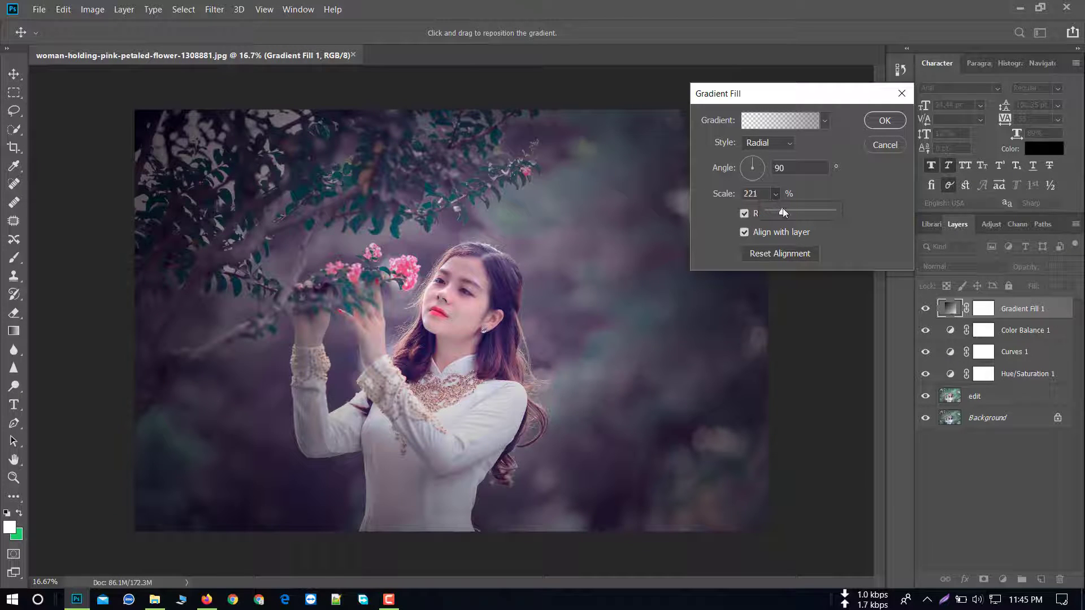
left_click_drag(783, 212, 780, 212)
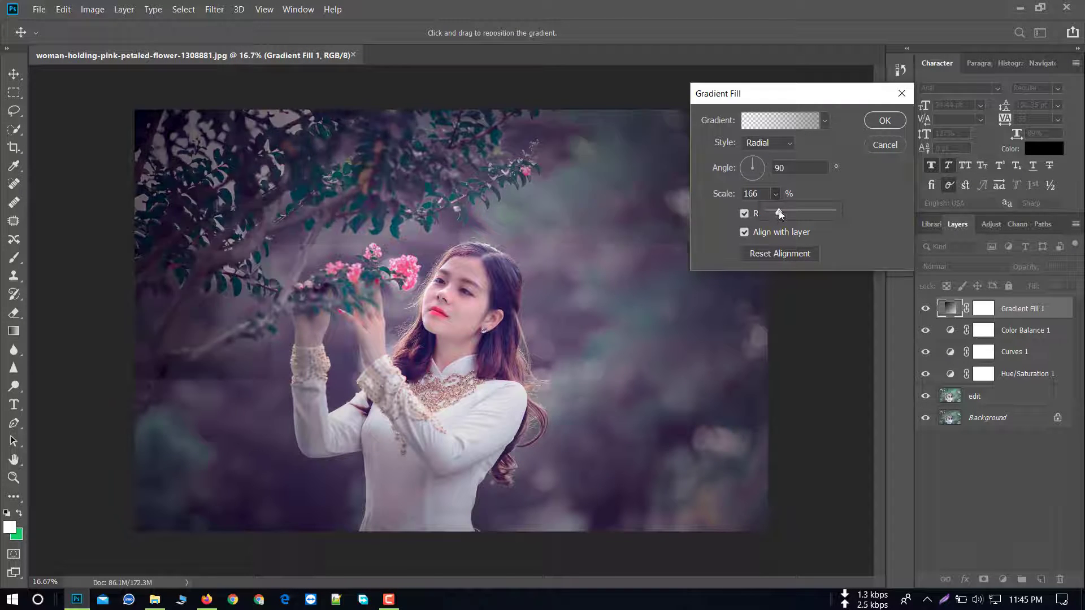
left_click(875, 122)
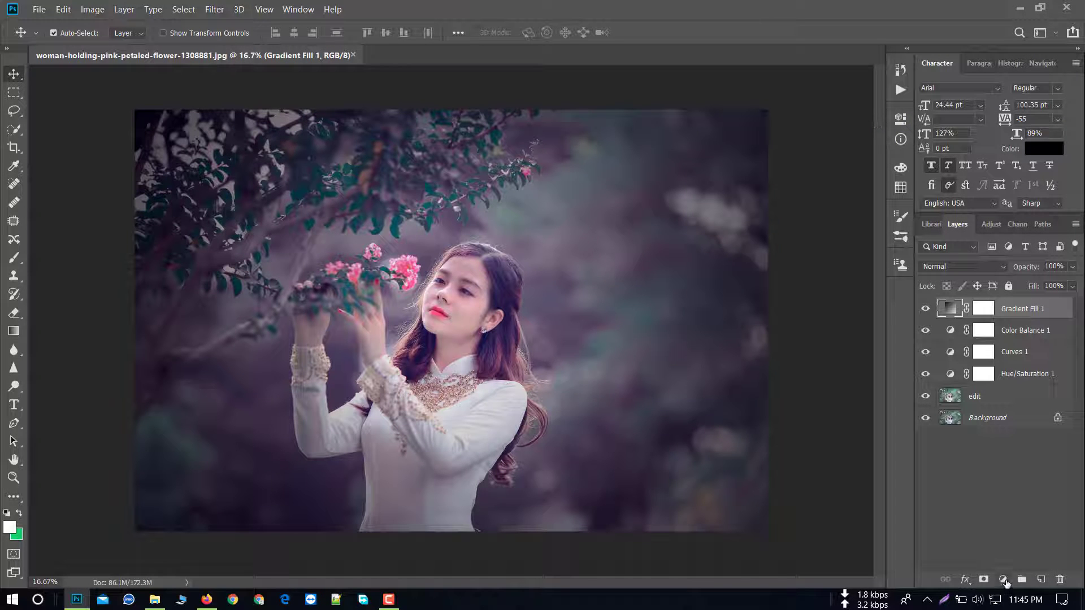
Add a Color Lookup layer using the Fuji REALA 500D Kodak 2393 3D LUT.
left_click(1004, 579)
left_click(1005, 505)
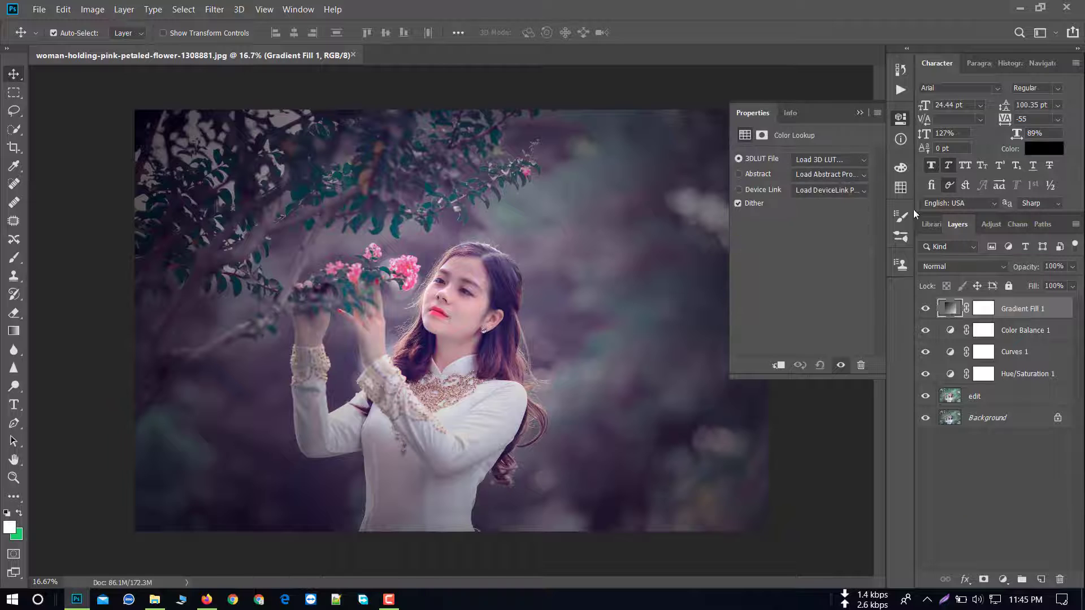
left_click(858, 164)
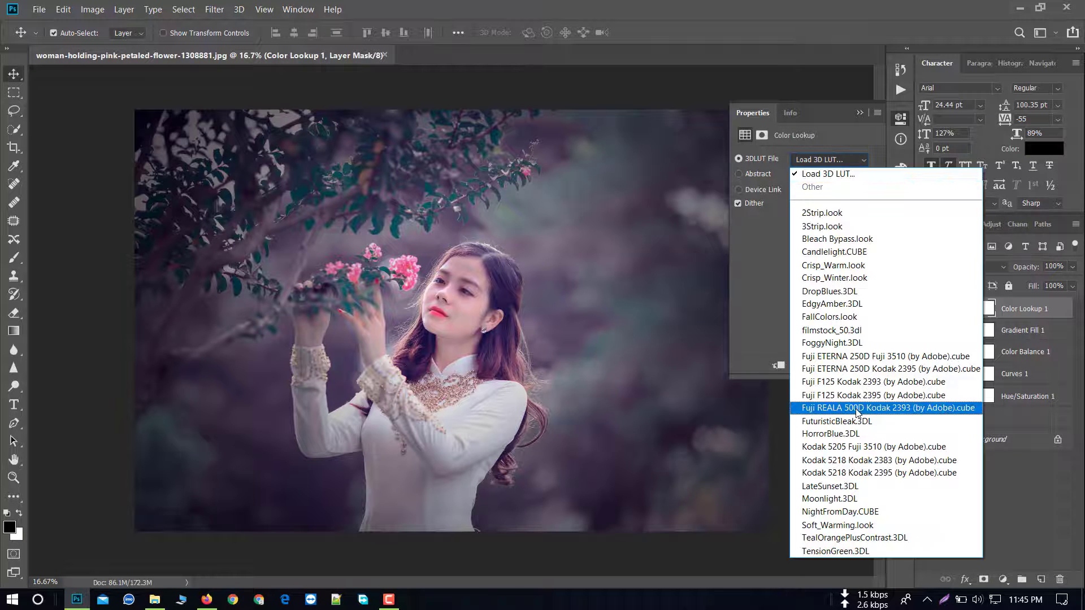
left_click(857, 408)
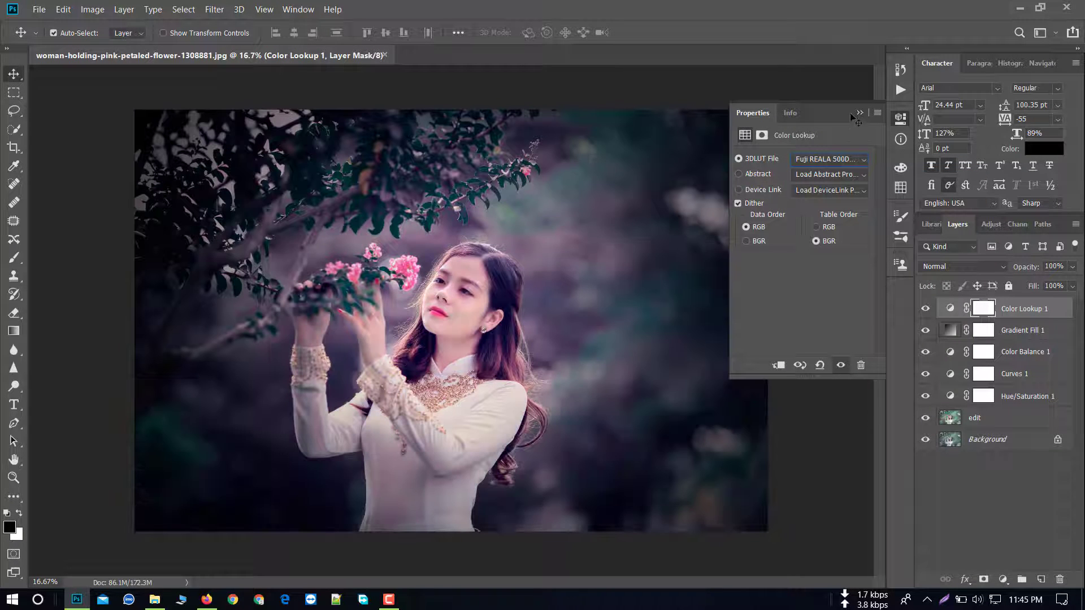
left_click(860, 114)
Blend the Color Lookup layer in Screen mode at 18% opacity.
left_click(999, 270)
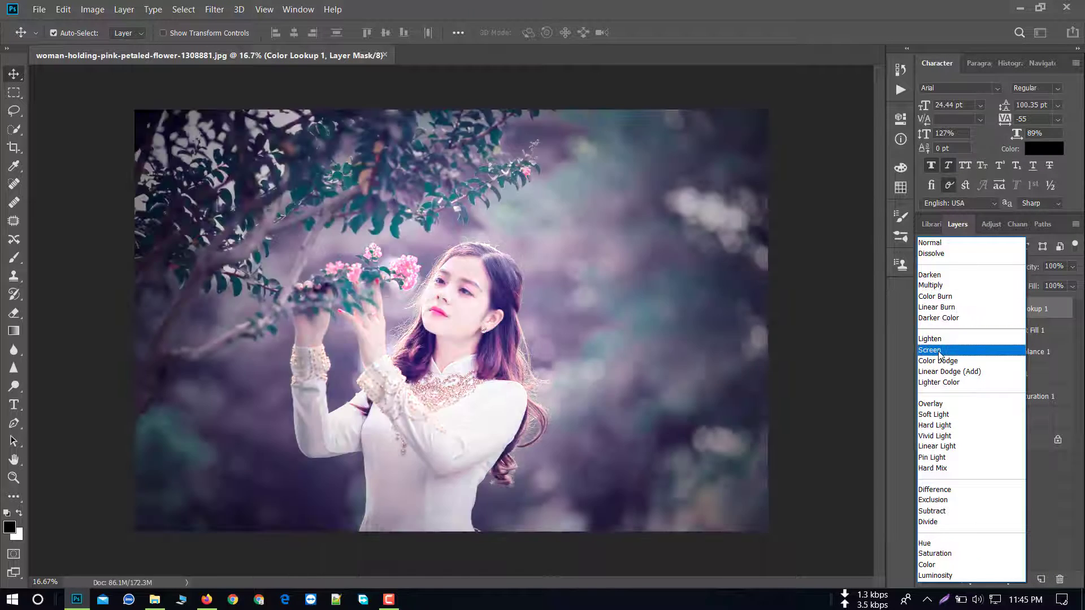
left_click(940, 351)
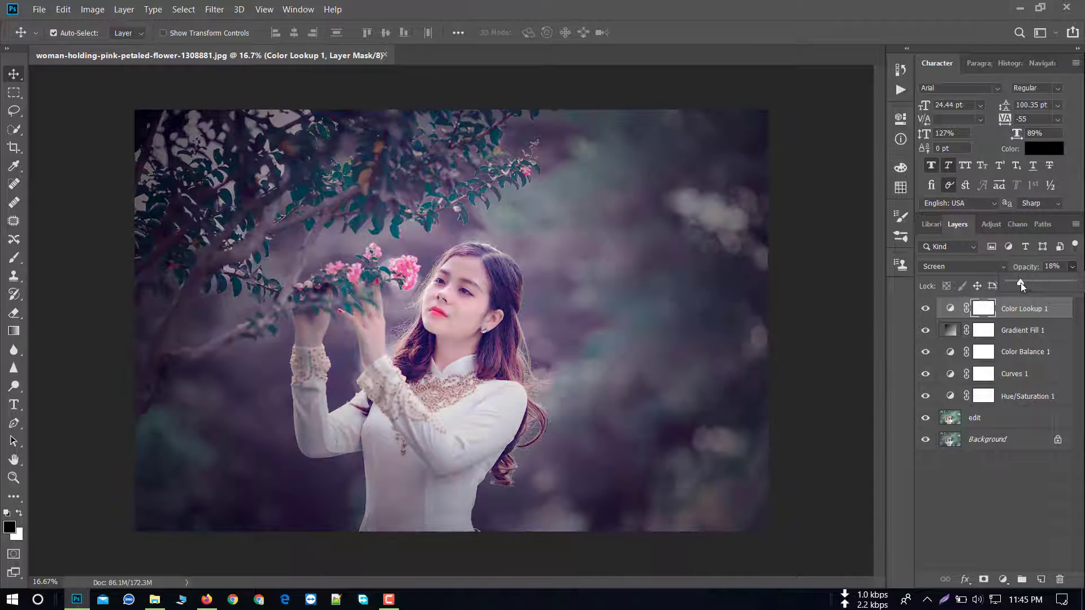
left_click(1006, 491)
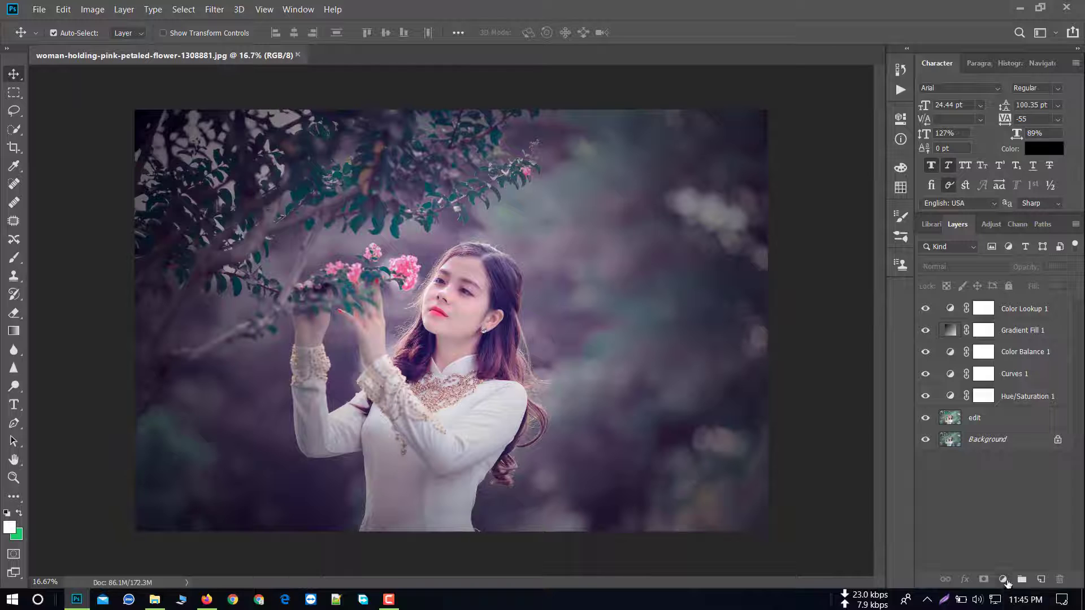
Add a Levels adjustment layer with input black point 18 and white point 245.
left_click(1004, 579)
left_click(973, 390)
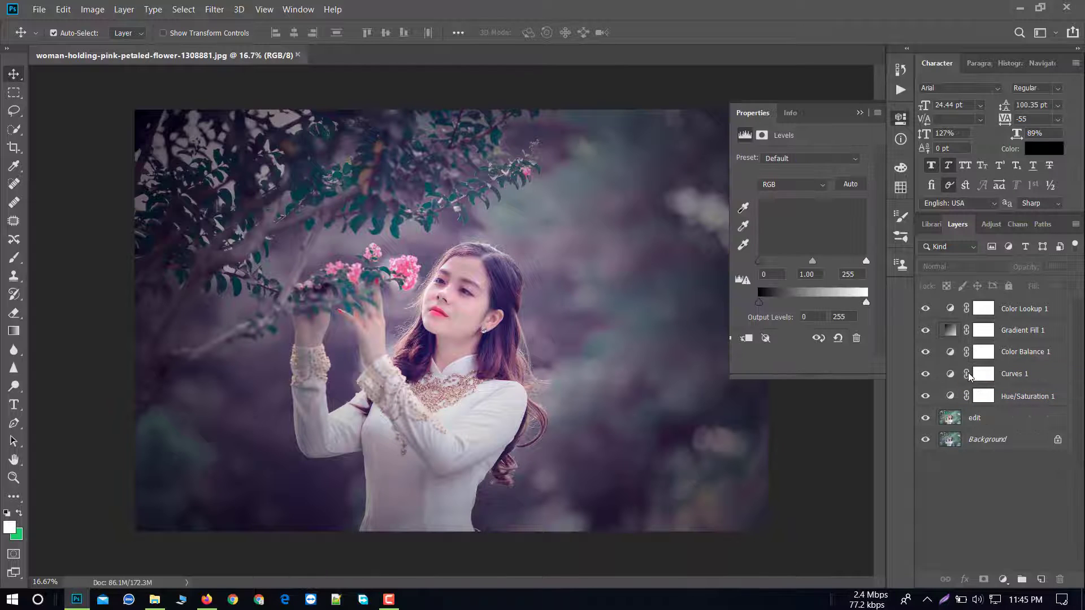
left_click_drag(868, 263, 861, 263)
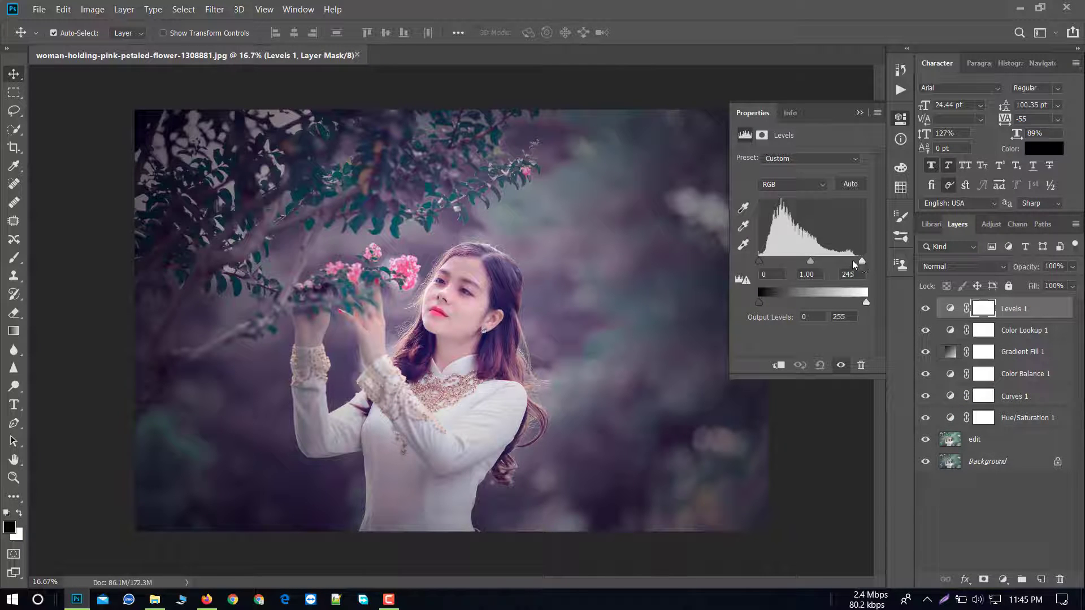
left_click_drag(763, 262, 769, 261)
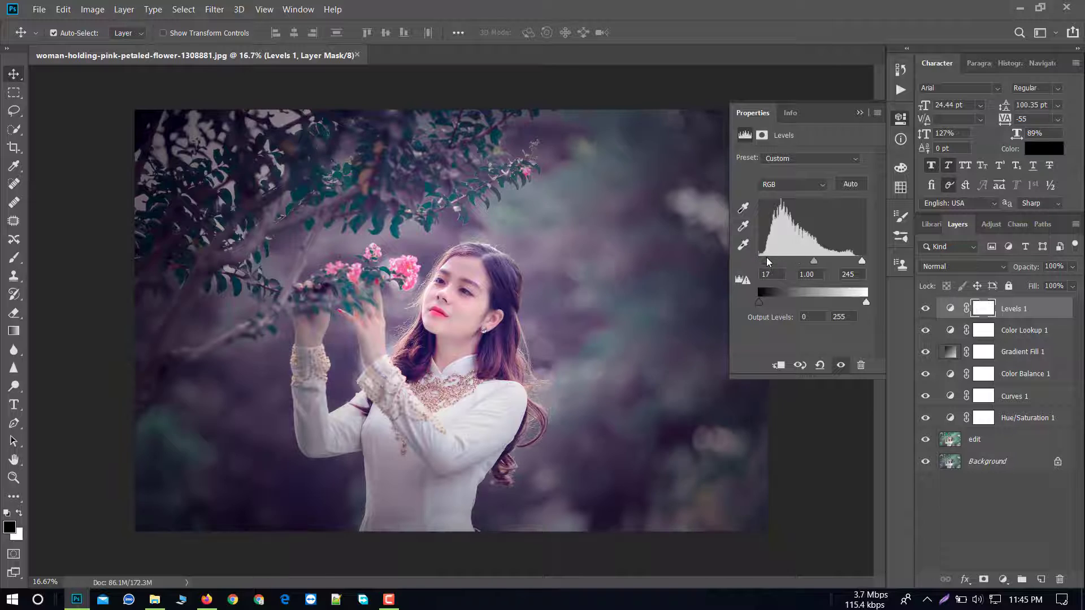
left_click(858, 113)
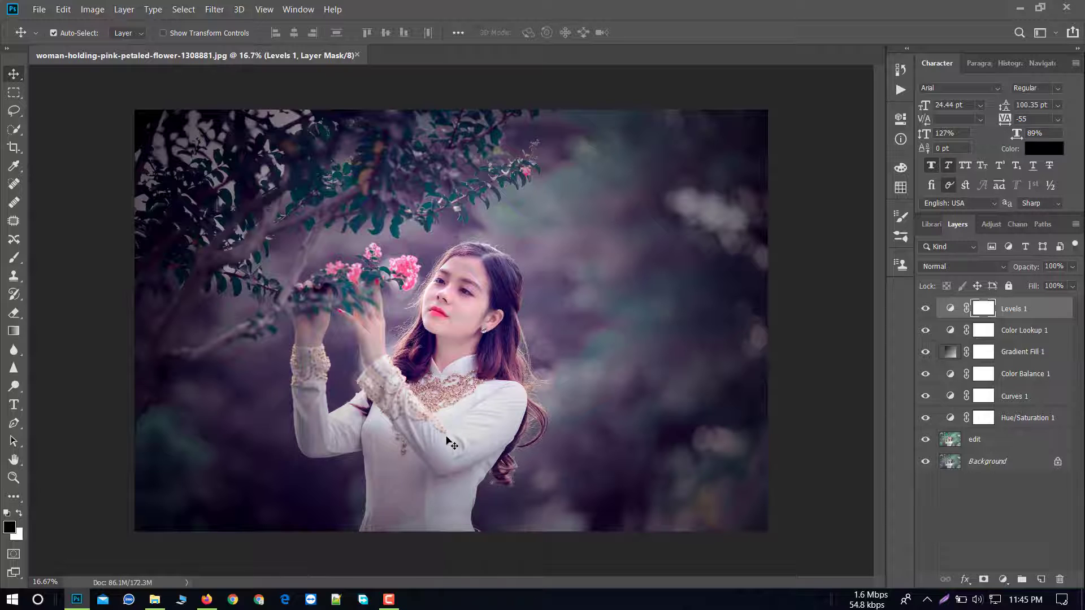
Group Color Lookup 1, Gradient Fill 1, Color Balance 1, Curves 1, Hue/Saturation 1 and edit into Group 1.
left_click(1008, 330, "shift")
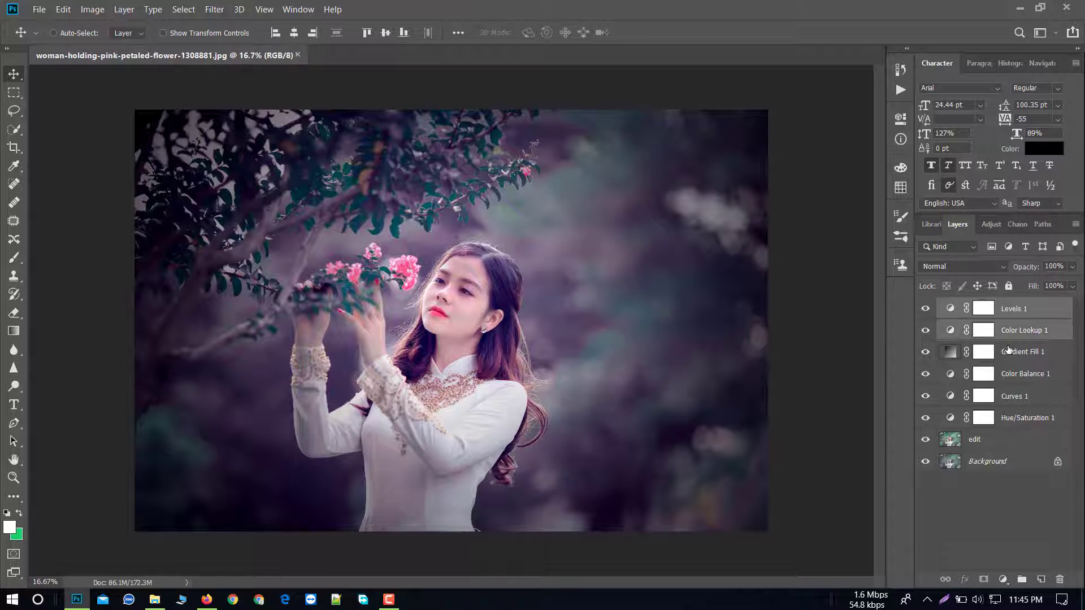
left_click(1009, 351, "shift")
left_click(1016, 375, "shift")
left_click(1017, 396, "shift")
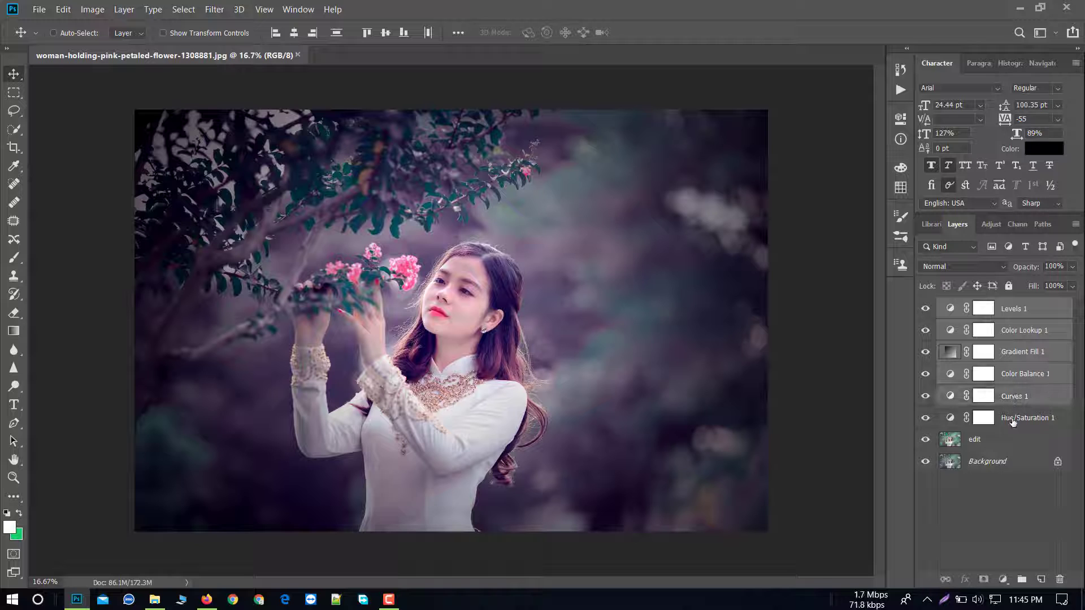
left_click(1015, 418, "shift")
left_click(1012, 441, "shift")
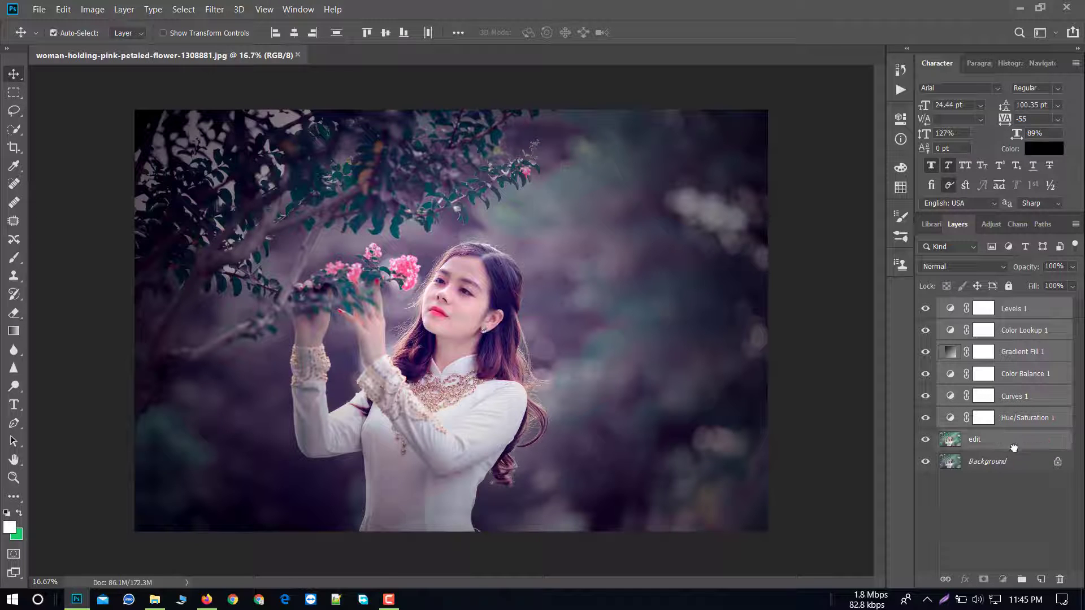
left_click_drag(1012, 444, 1021, 579)
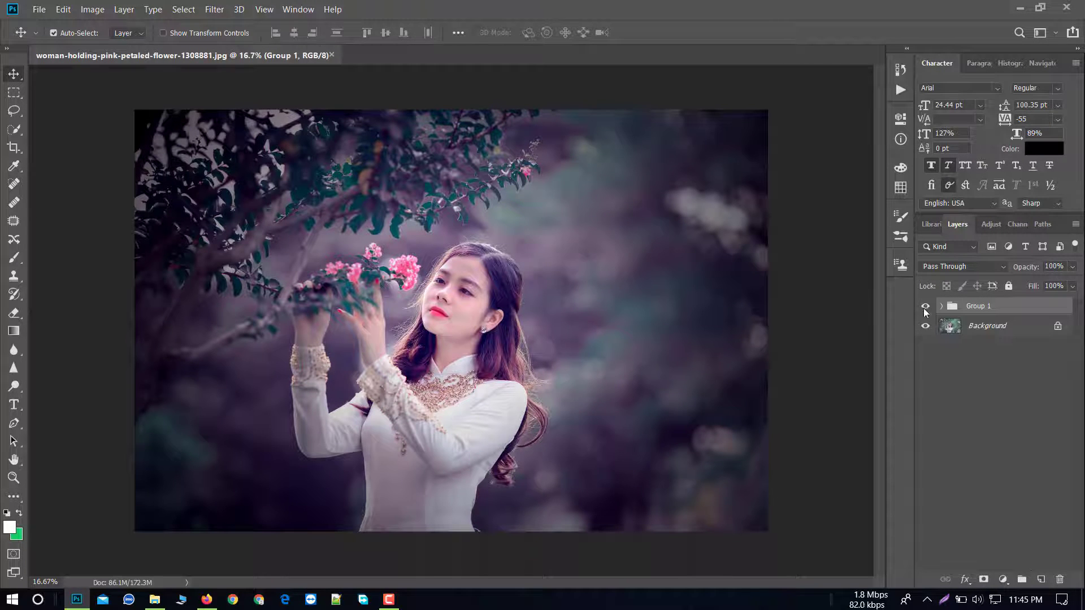
Compare Group 1's grading on and off, then merge Group 1 into a single layer.
left_click(925, 307)
left_click(925, 306)
left_click(924, 307)
left_click(925, 306)
left_click(388, 599)
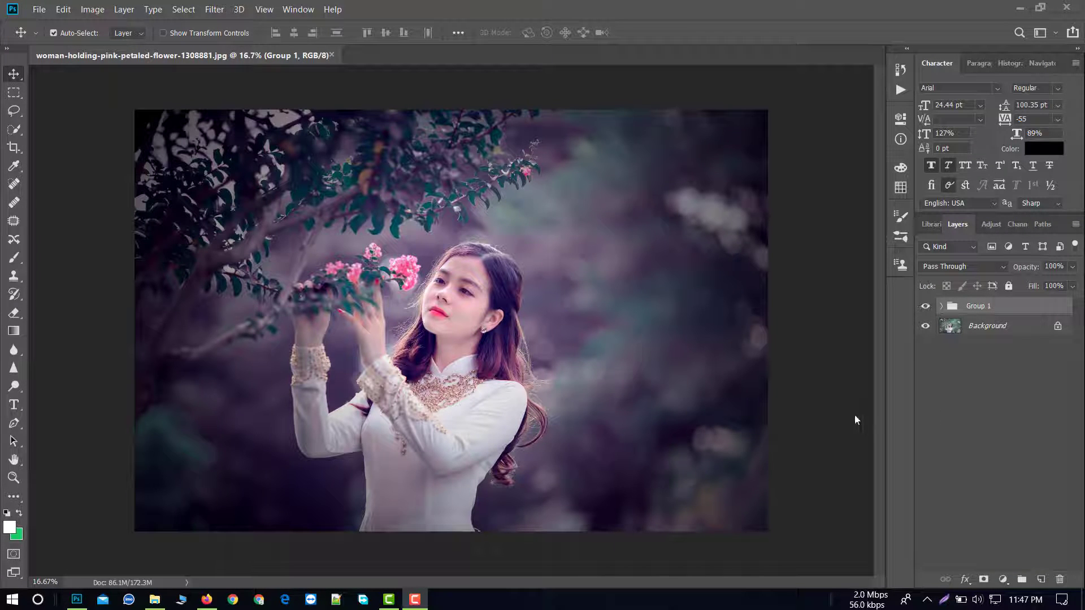
left_click(926, 308)
left_click(926, 308)
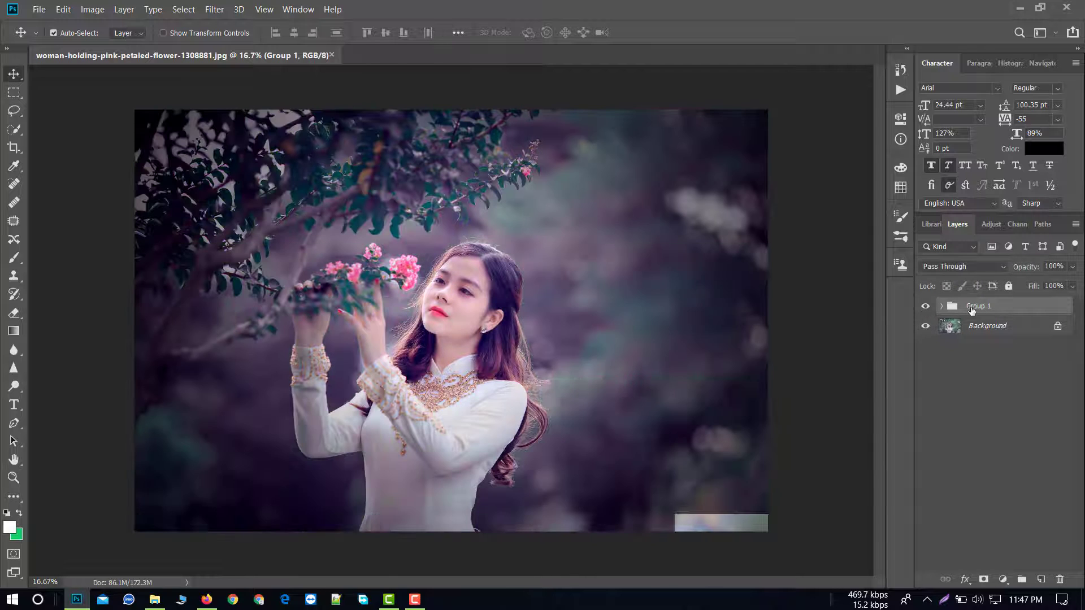
key("ctrl")
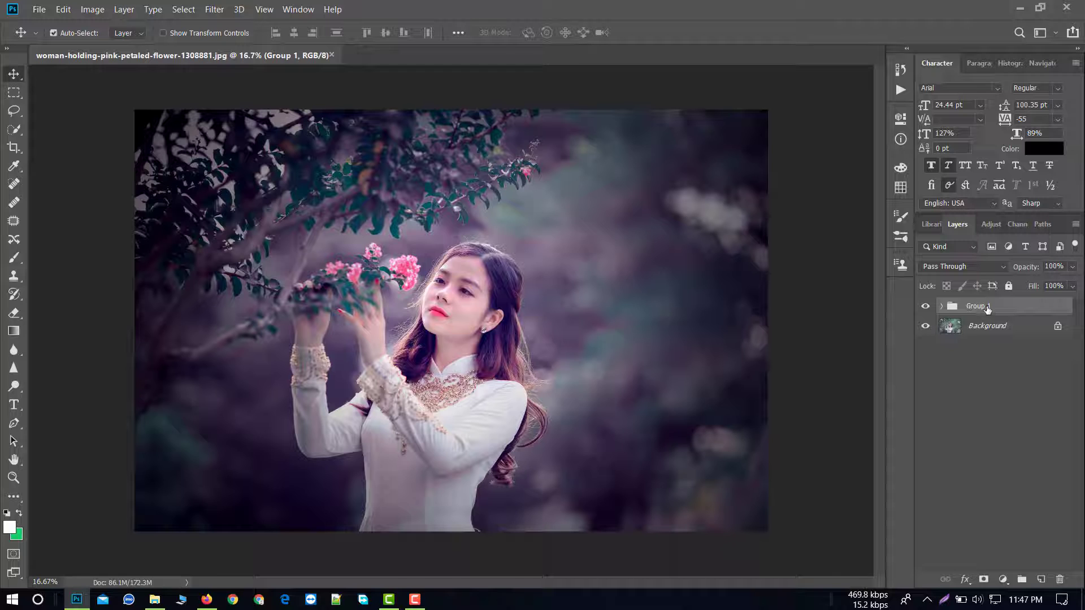
right_click(971, 309)
left_click(909, 476)
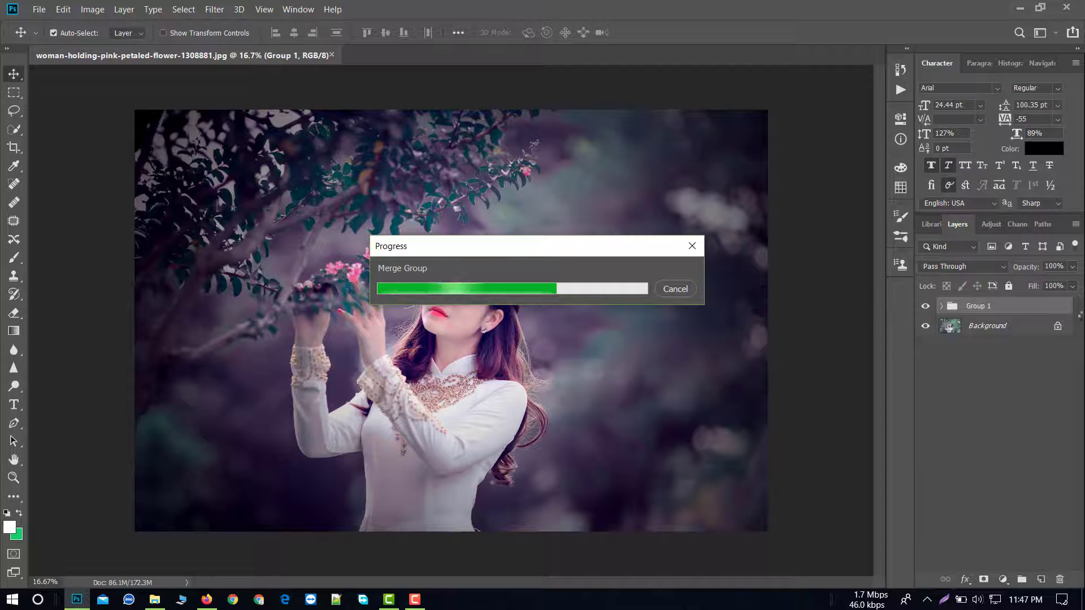
Toggle the graded layer's visibility off and on to compare against the original photo.
left_click(926, 310)
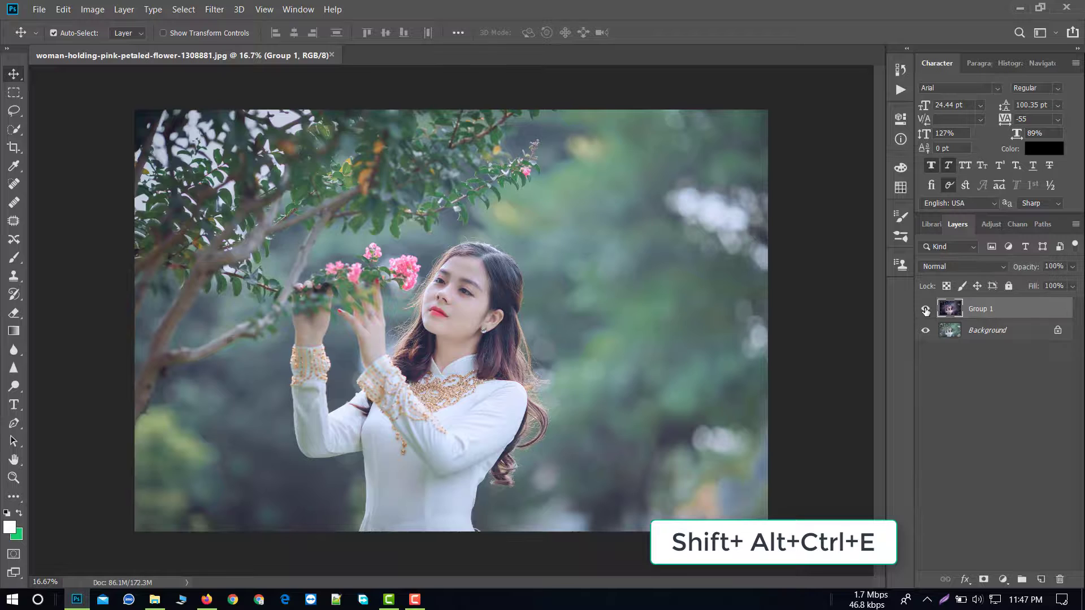
left_click(925, 310)
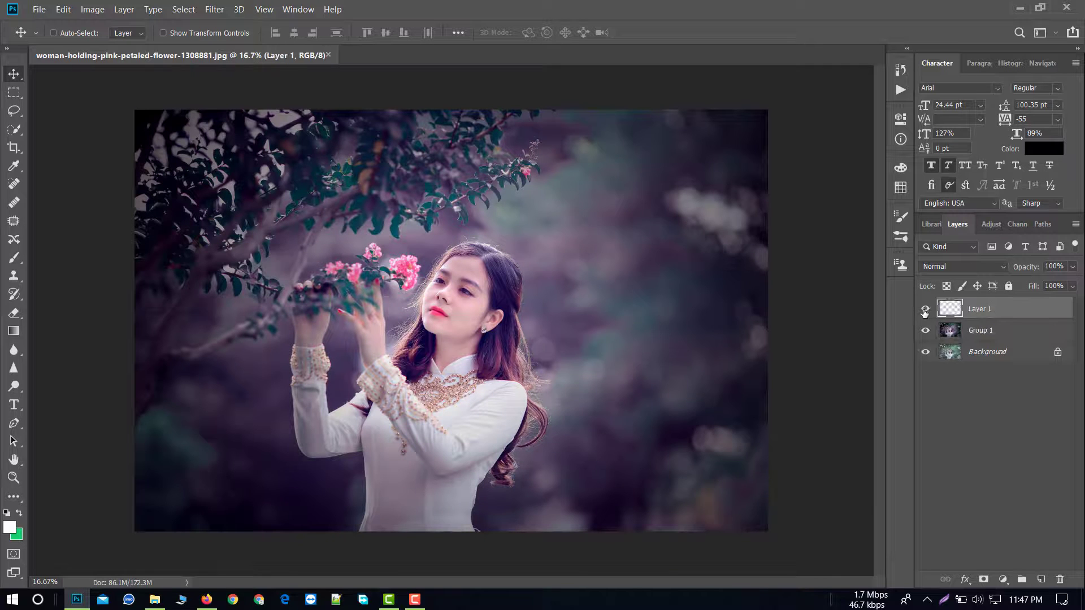